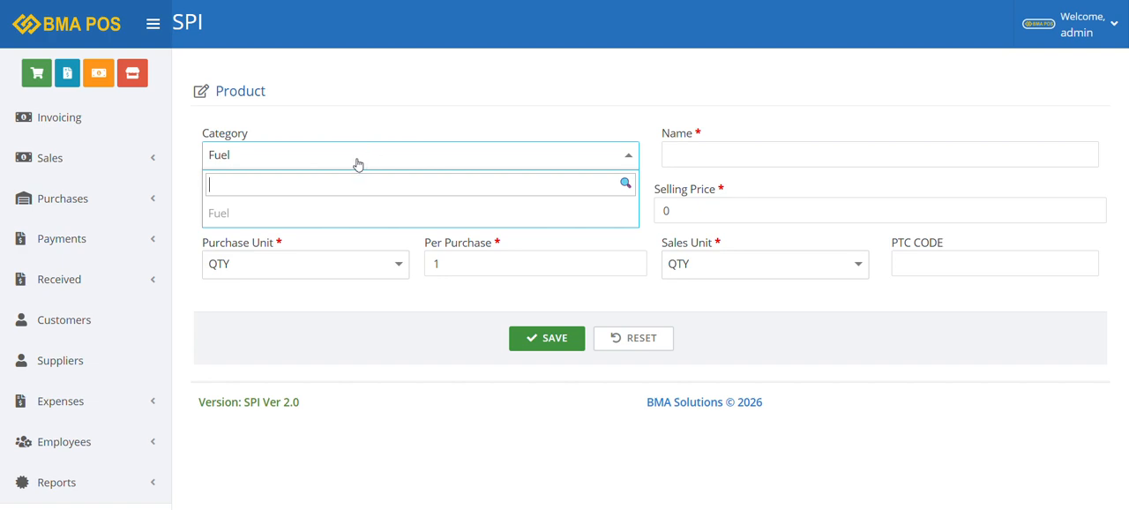
Keep Fuel as the product category and name the new product "Test product"
click(631, 123)
click(749, 162)
click(748, 162)
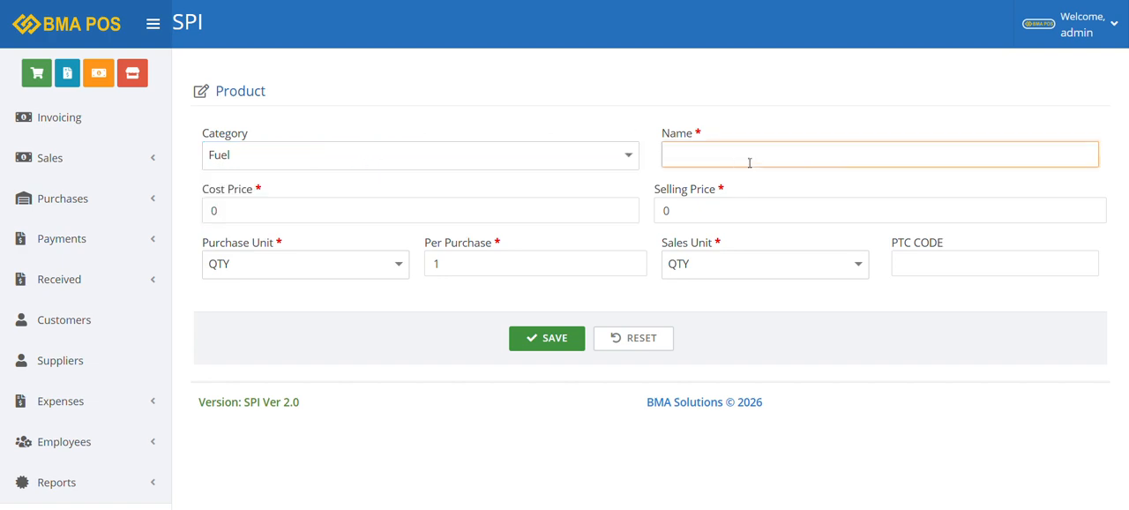
text(Test pro)
key(BackSpace)
text(uct)
Set the new product's selling price to 150 and save the product record
click(686, 215)
key(BackSpace)
text(15)
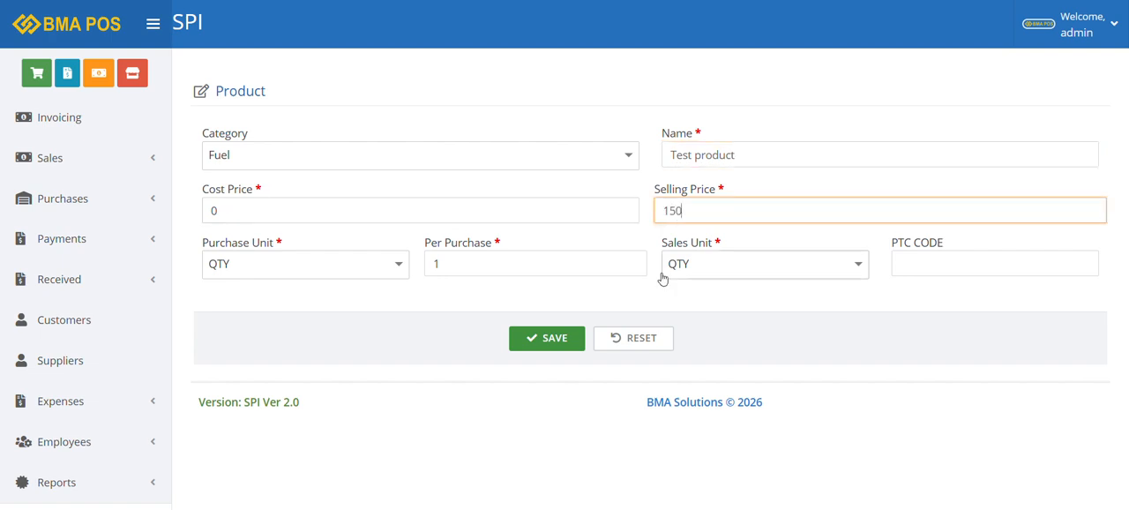
click(561, 346)
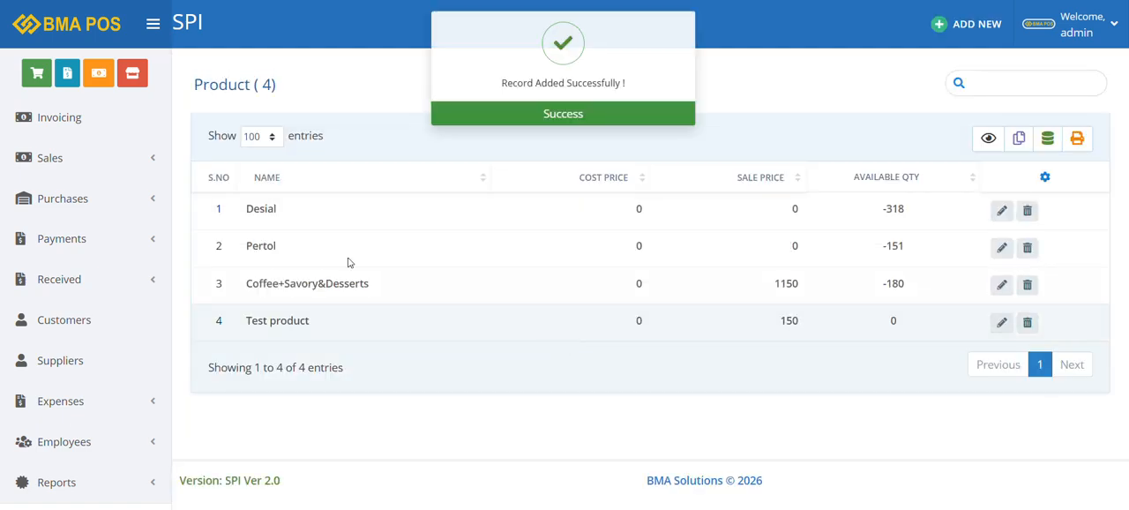
Start a new sales invoice and add Test product with a quantity of 10
click(89, 122)
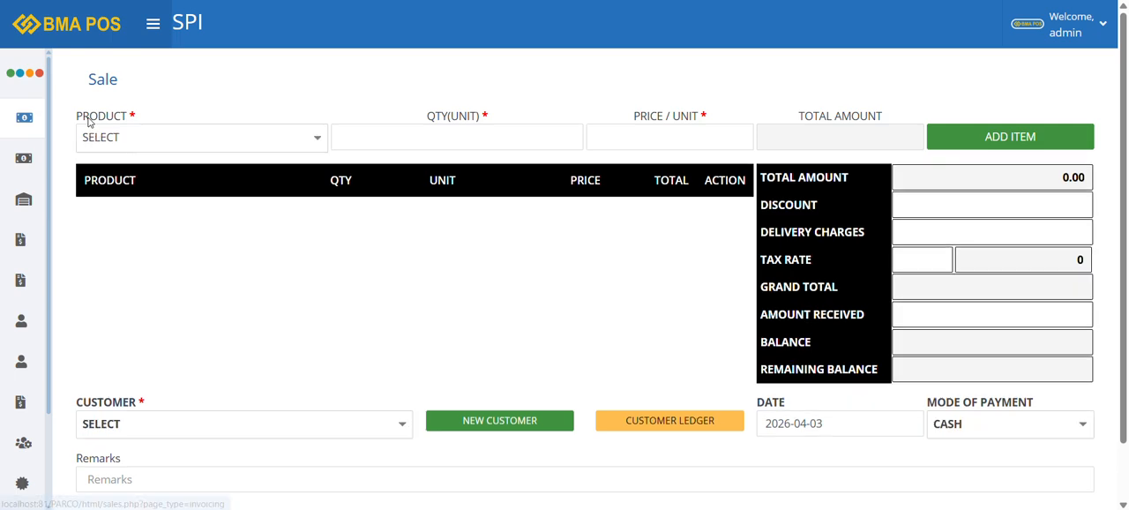
click(179, 141)
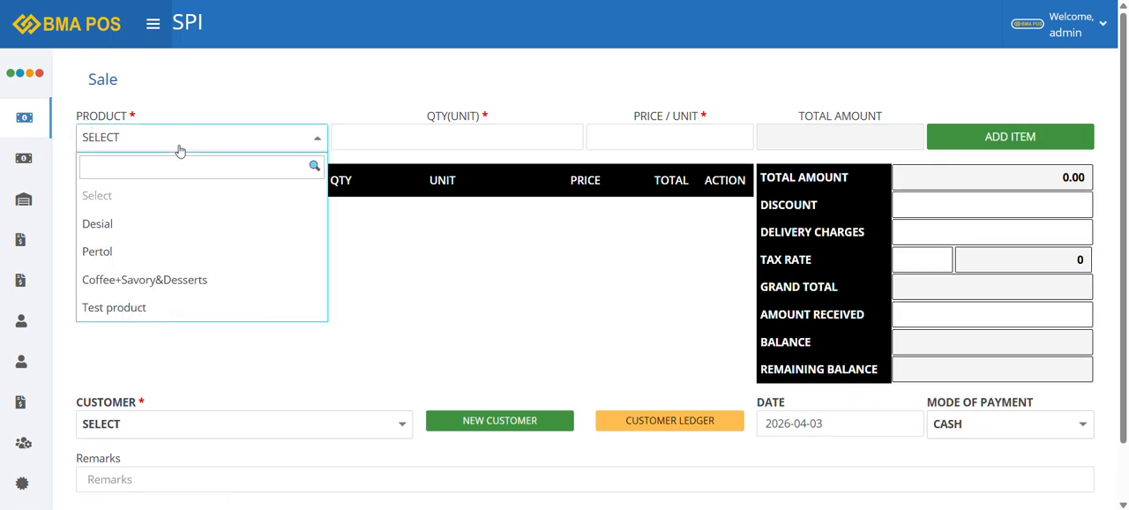
click(149, 313)
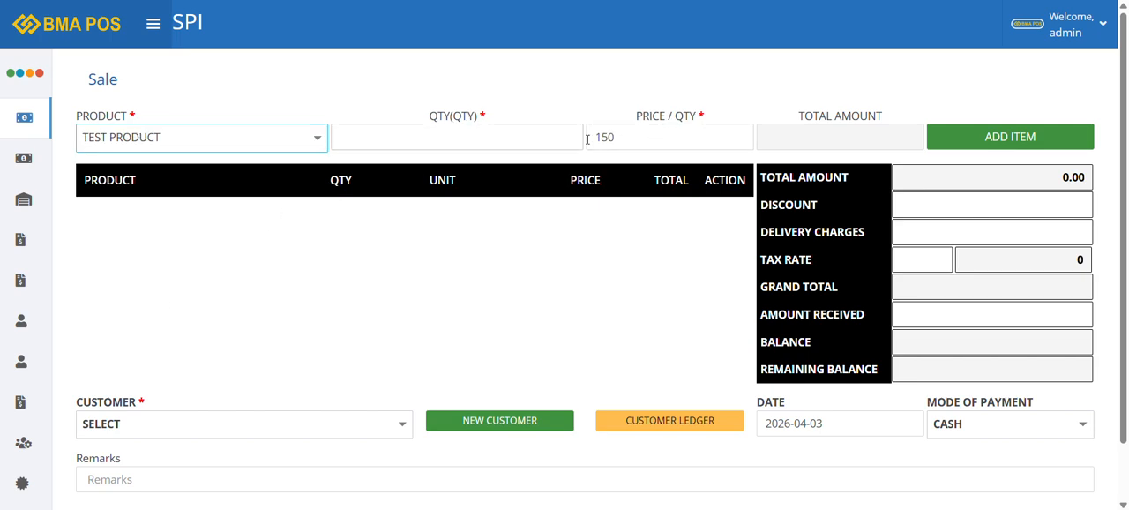
click(506, 143)
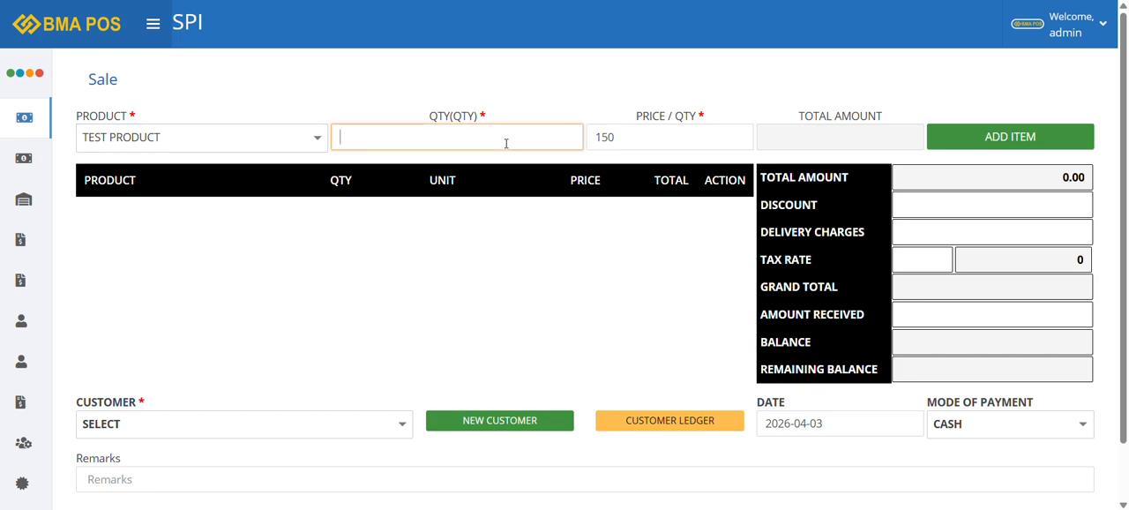
text(10)
click(1011, 138)
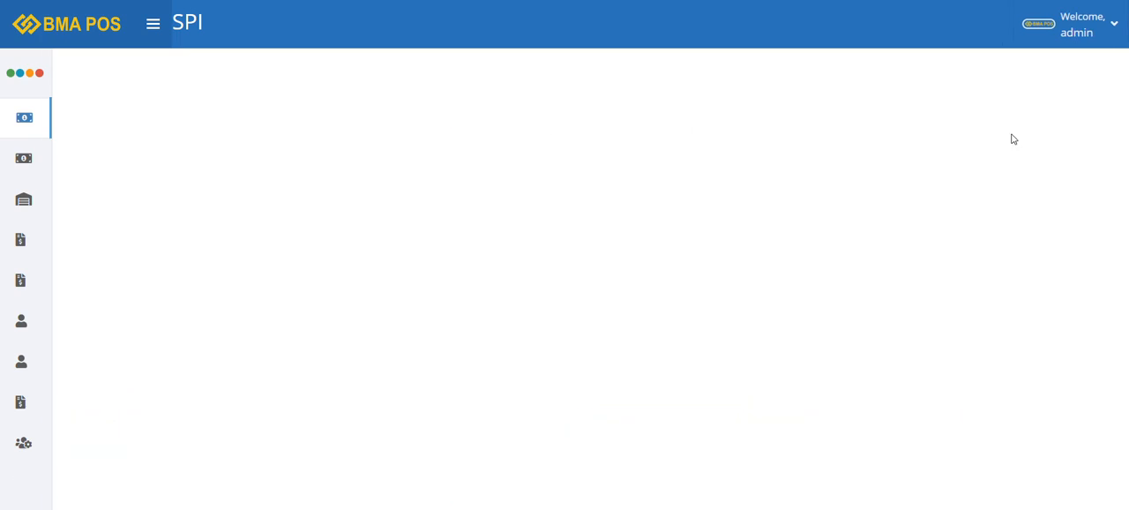
Add Coffee+Savory&Desserts to the sale with a quantity of 25
click(176, 146)
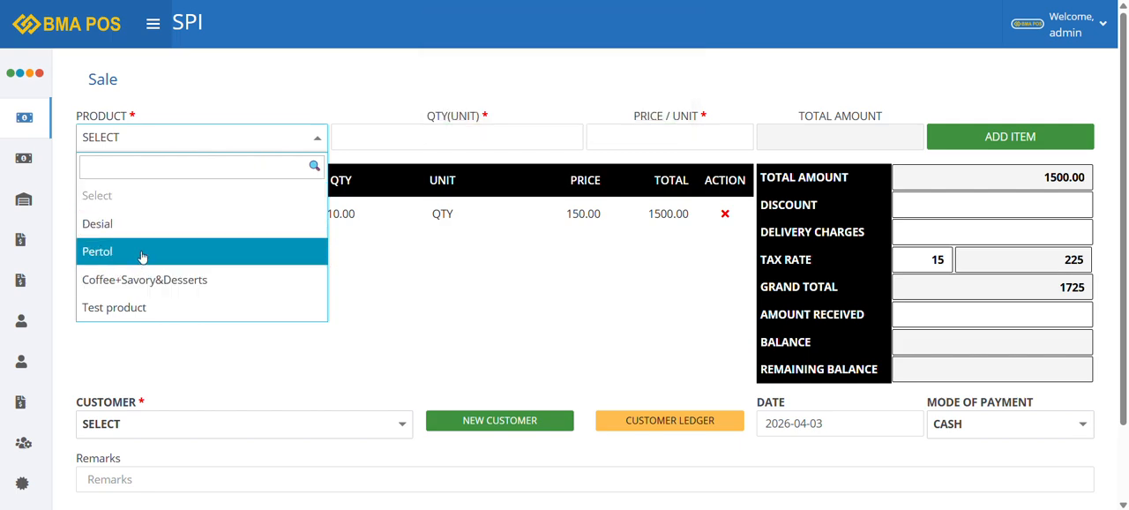
click(146, 281)
click(455, 138)
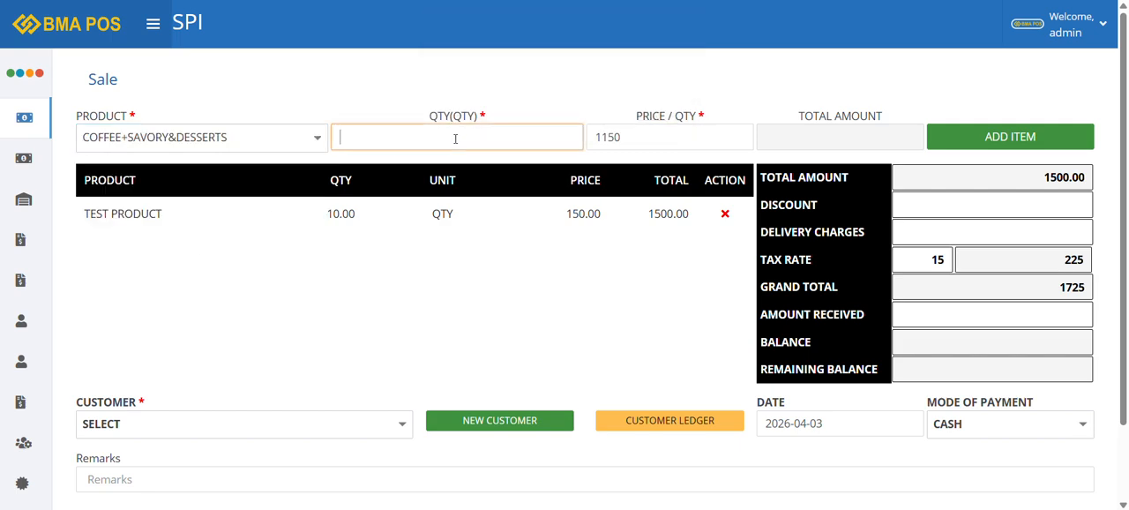
text(25)
click(1029, 138)
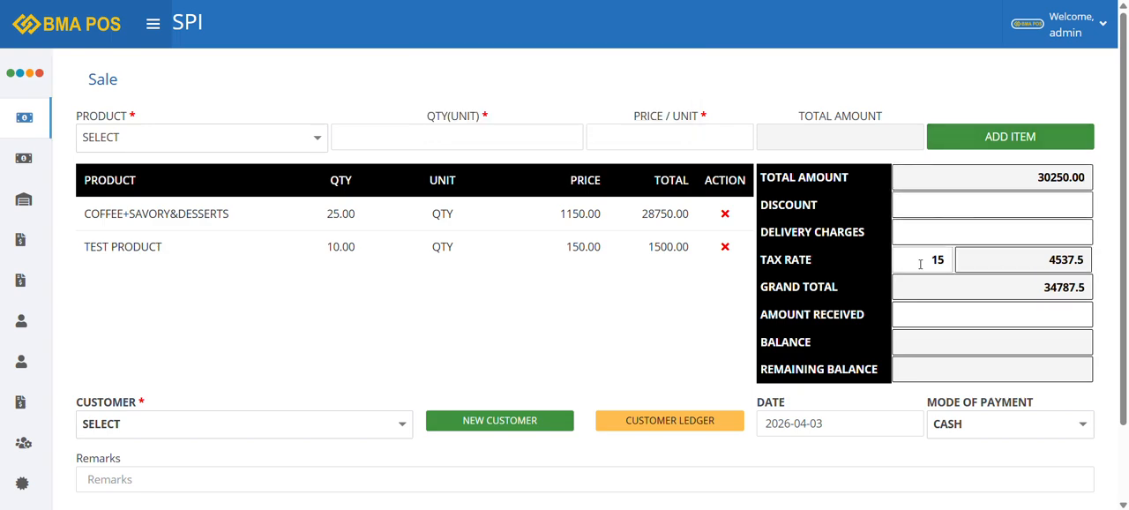
Set the sale's tax rate to 0 and choose the Test customer
drag(919, 264, 1002, 274)
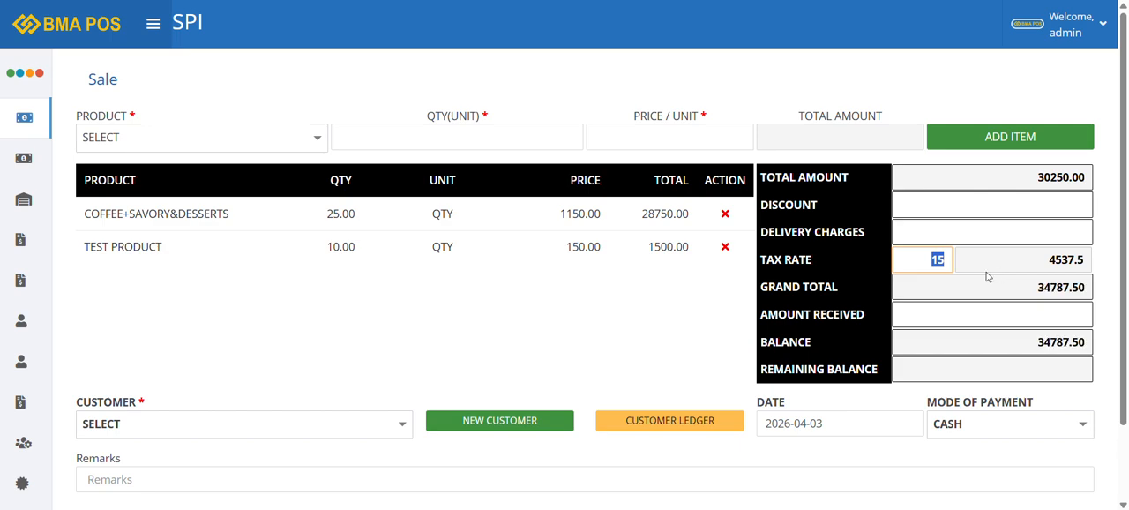
text(0)
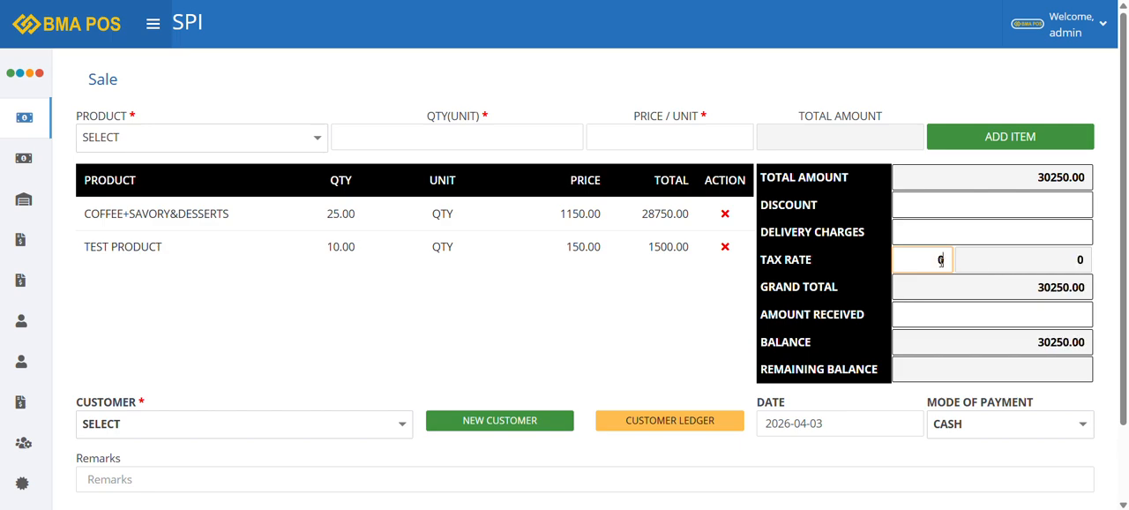
click(178, 422)
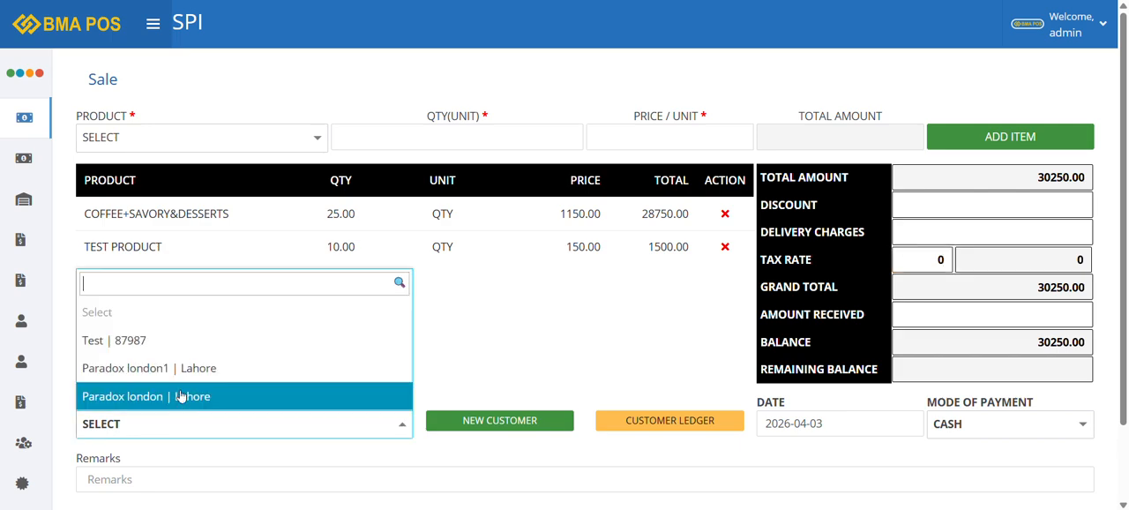
click(193, 345)
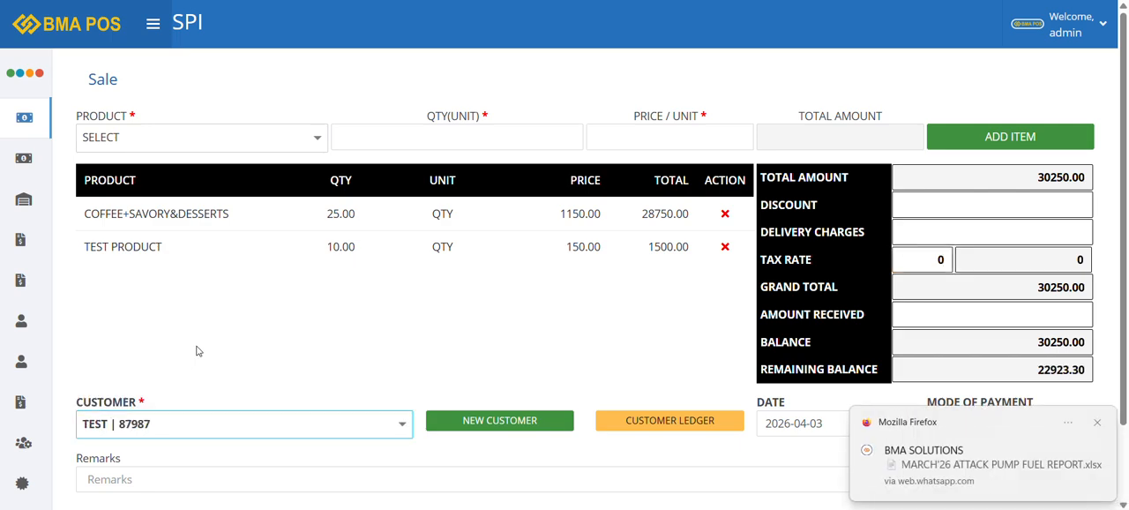
click(1097, 422)
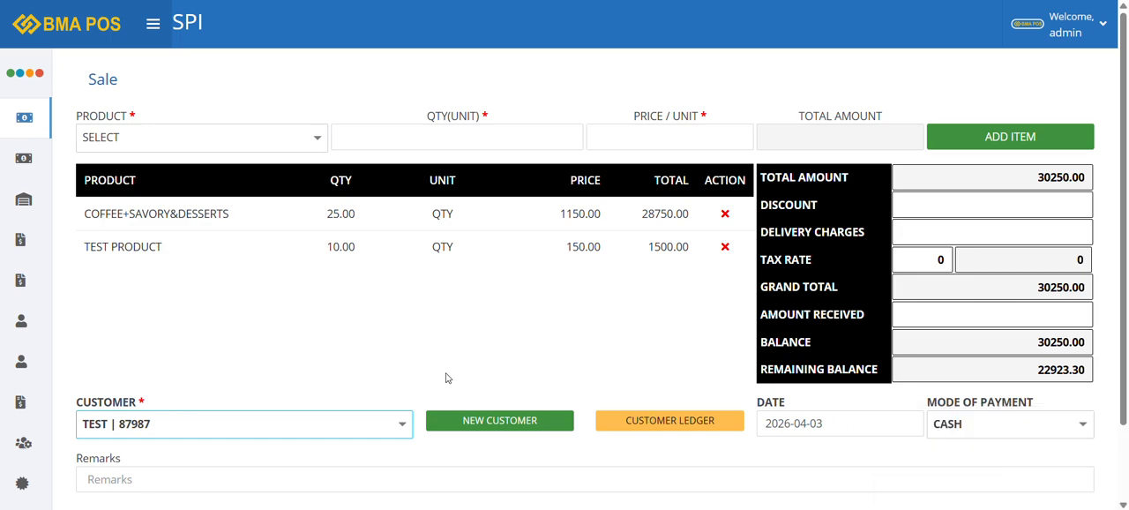
Submit the sale's payment and review the generated customer invoice down to its balance lines
scroll(439, 386, down, 1)
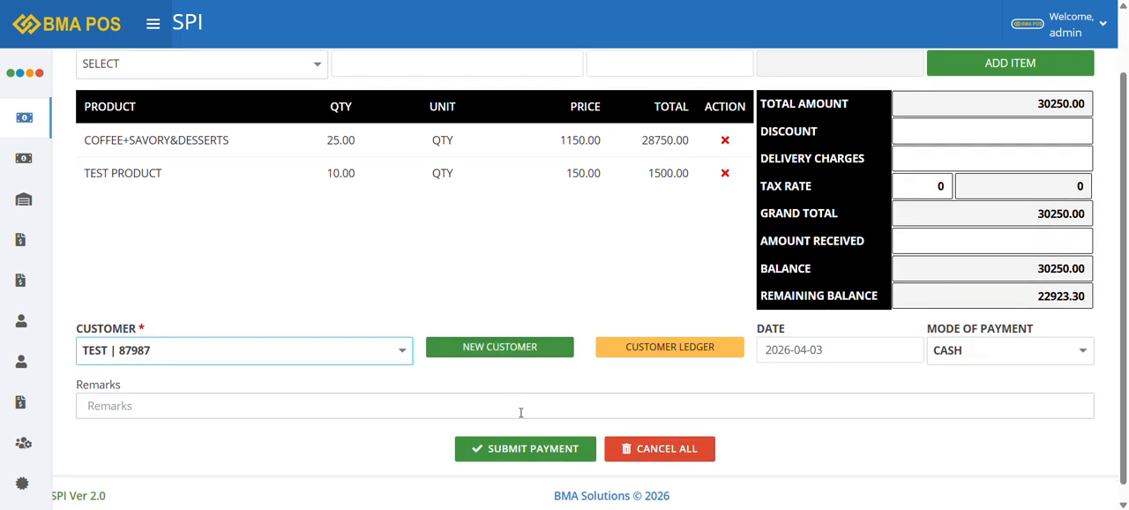
click(533, 456)
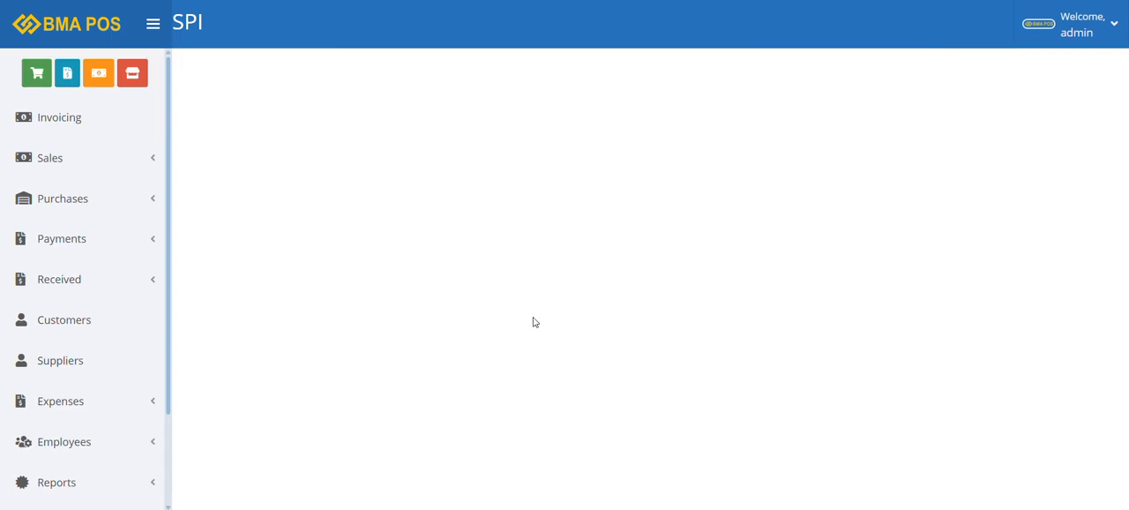
scroll(573, 304, down, 3)
scroll(573, 307, up, 3)
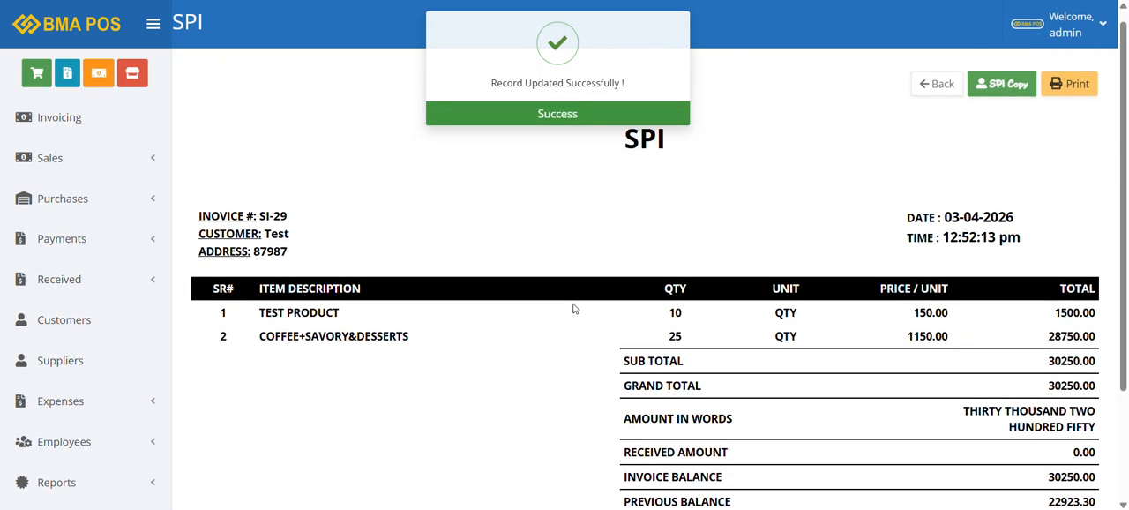
scroll(573, 310, down, 3)
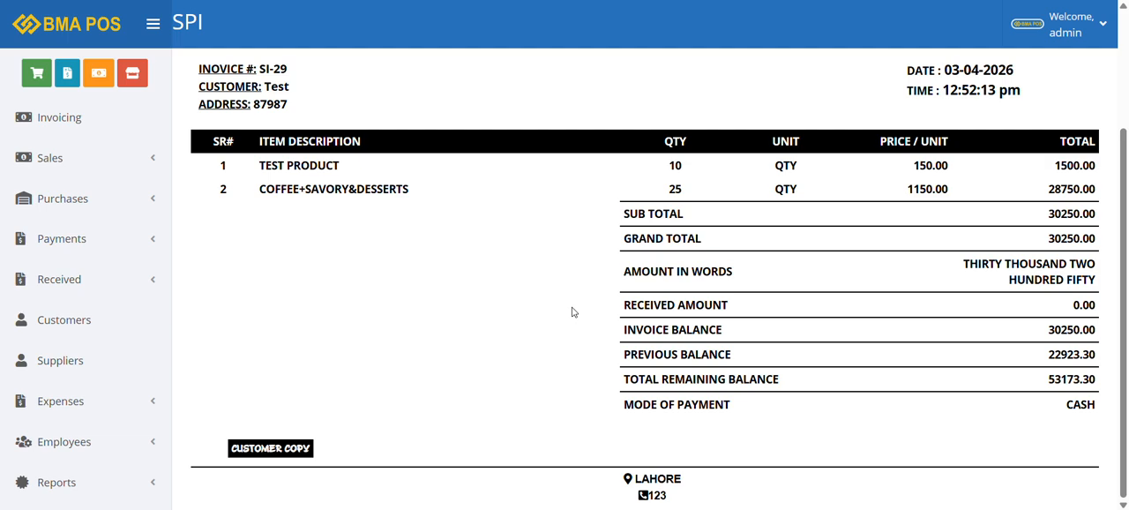
View the daily sales list and check the Test customer's ledger from the sale entry
click(119, 166)
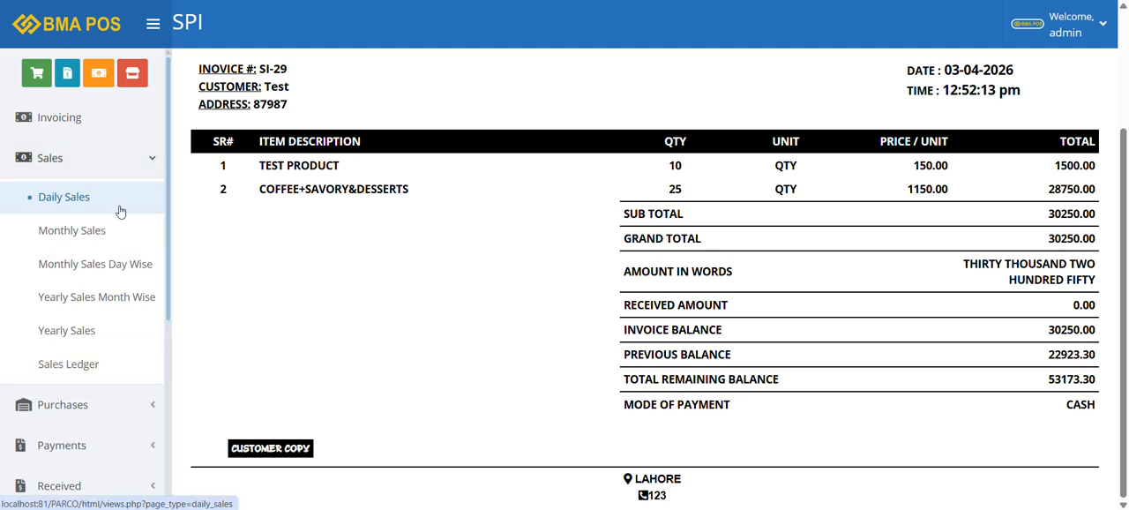
click(120, 211)
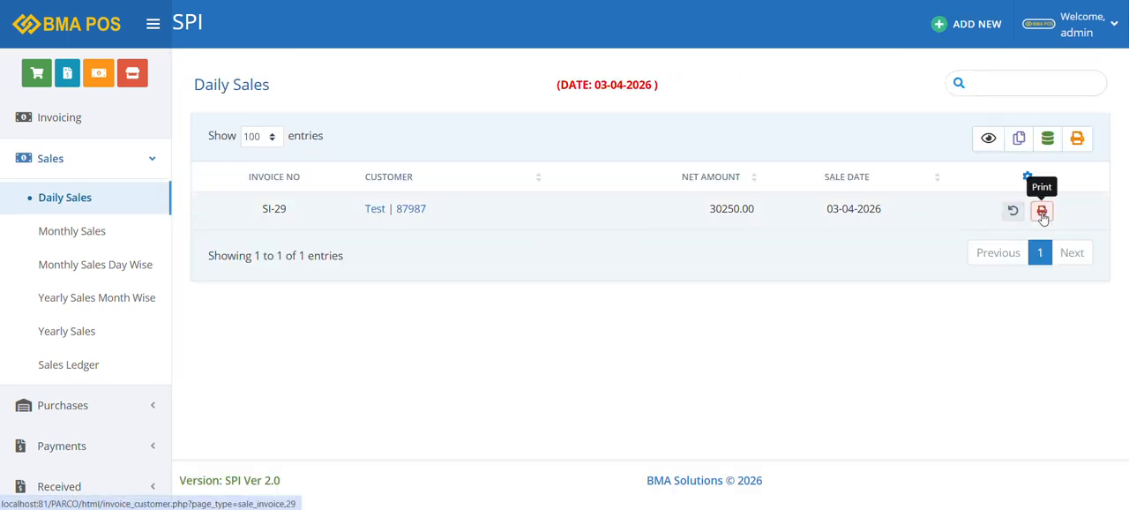
click(384, 213)
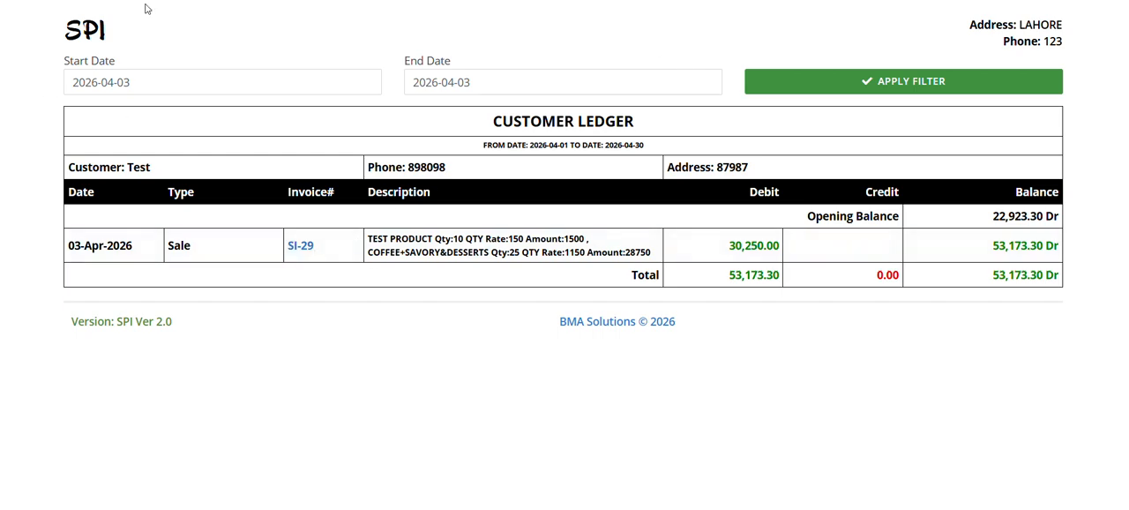
click(519, 2)
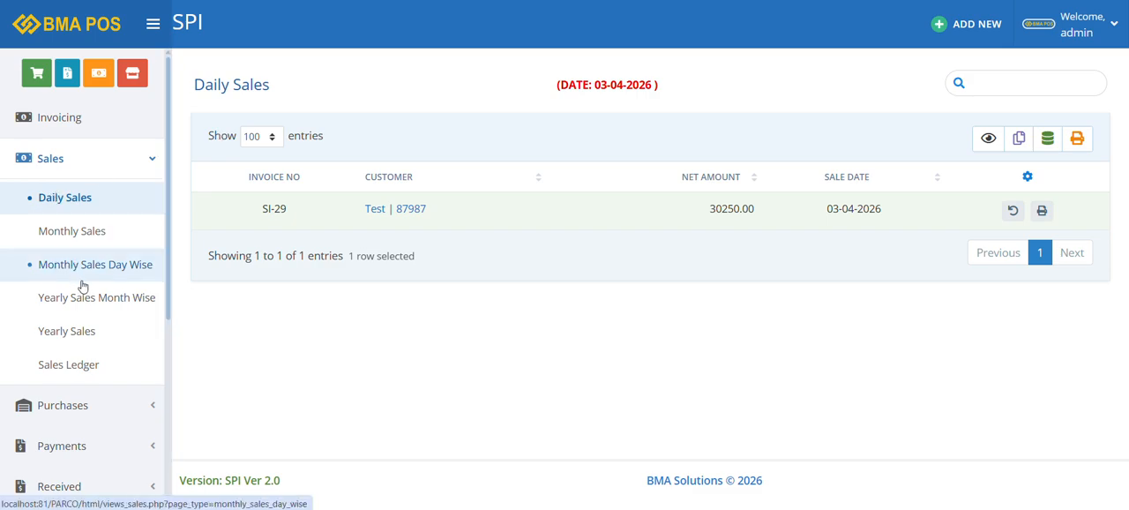
Start a new purchase and add Test product with a quantity of 150 at a price of 100 each
click(140, 170)
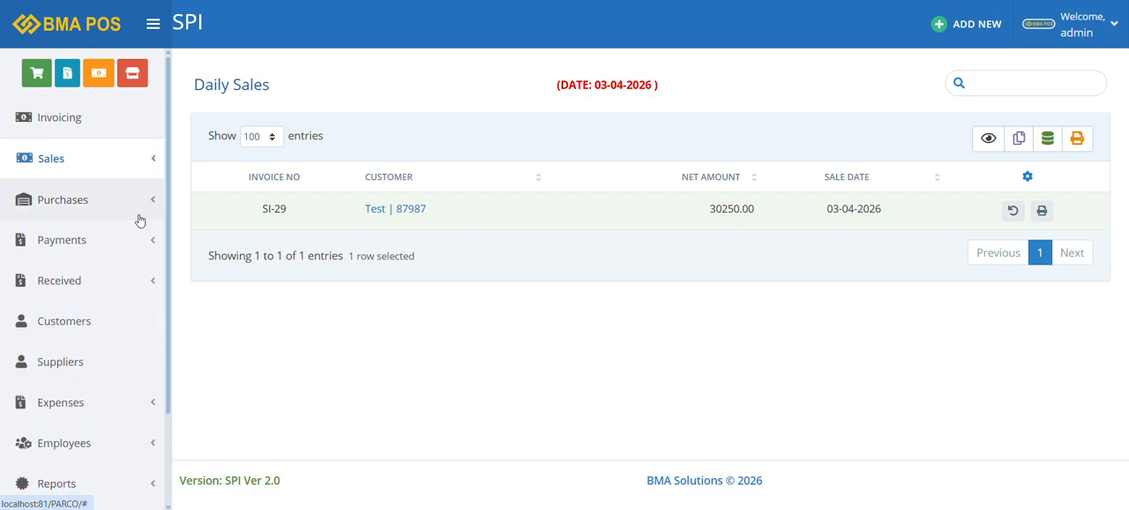
click(138, 207)
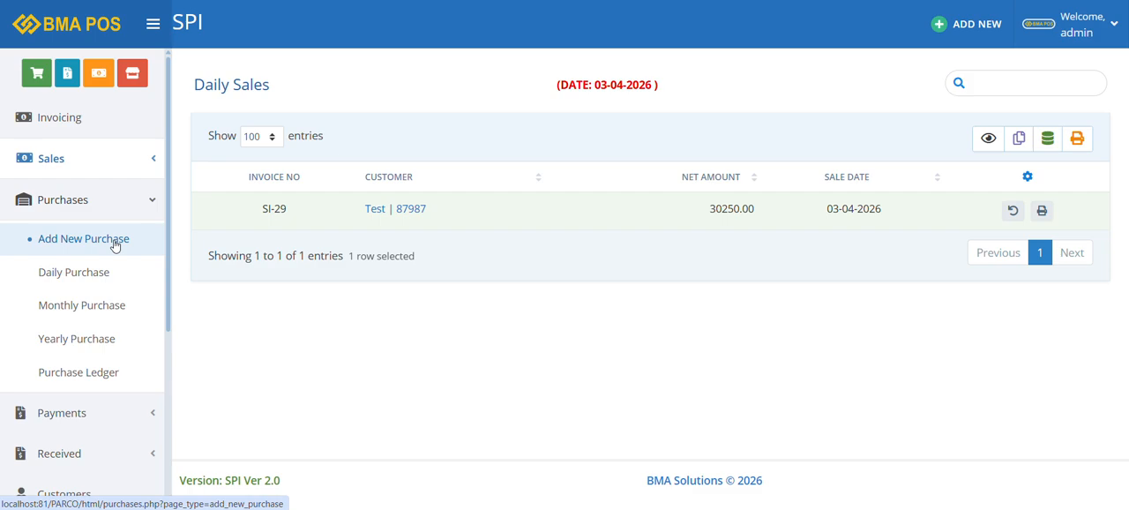
click(114, 243)
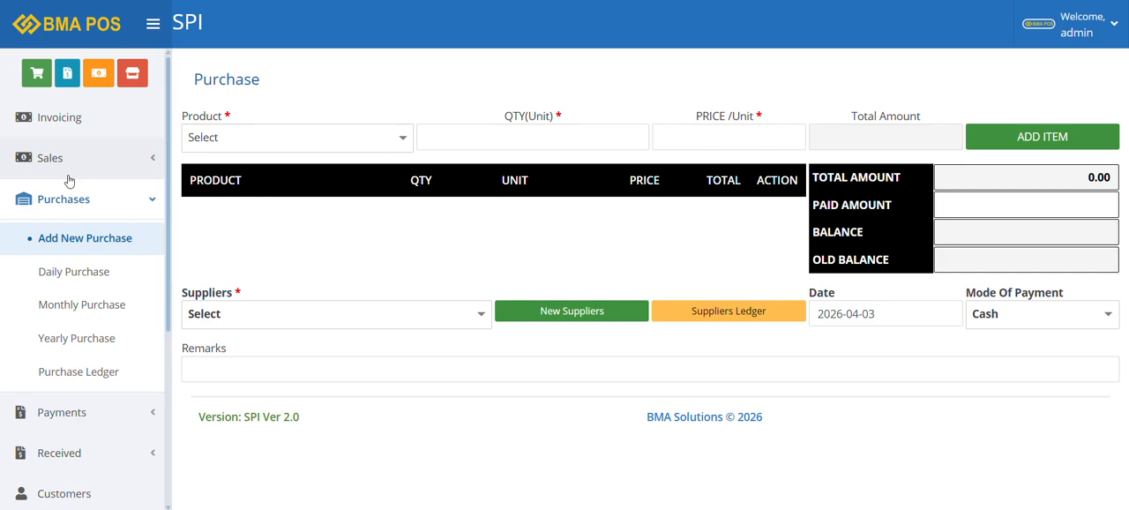
click(236, 144)
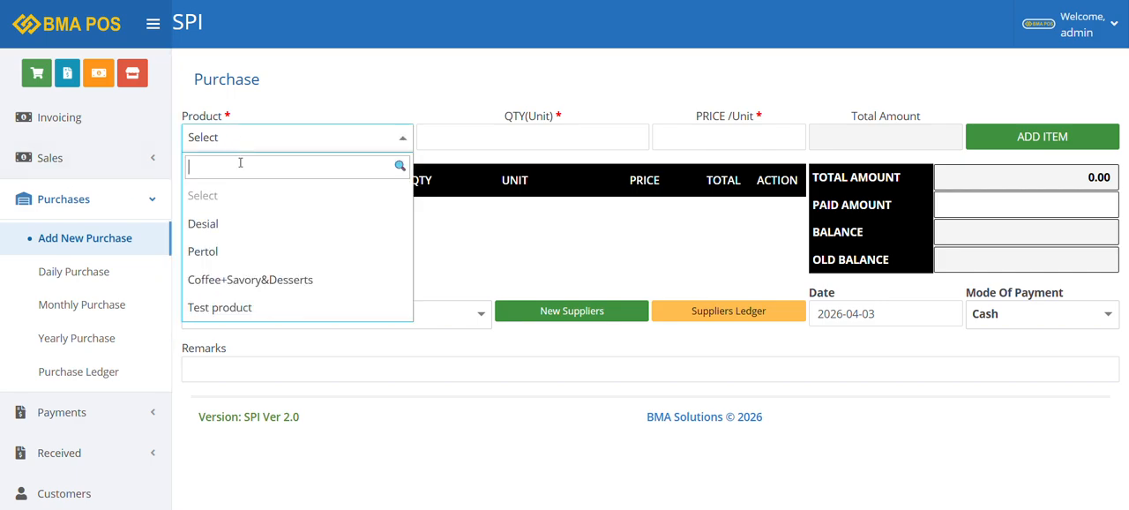
click(238, 306)
click(514, 142)
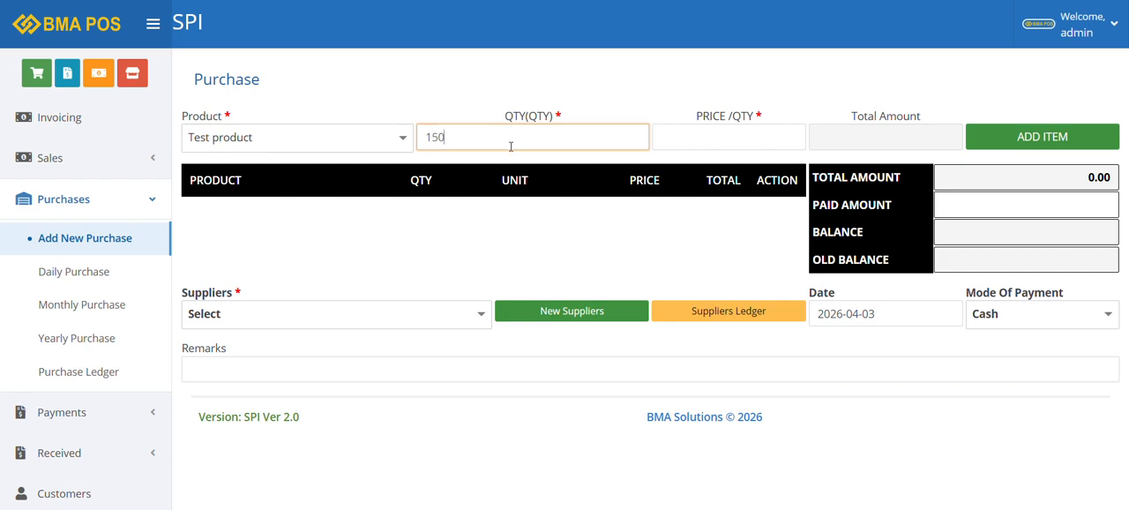
click(766, 140)
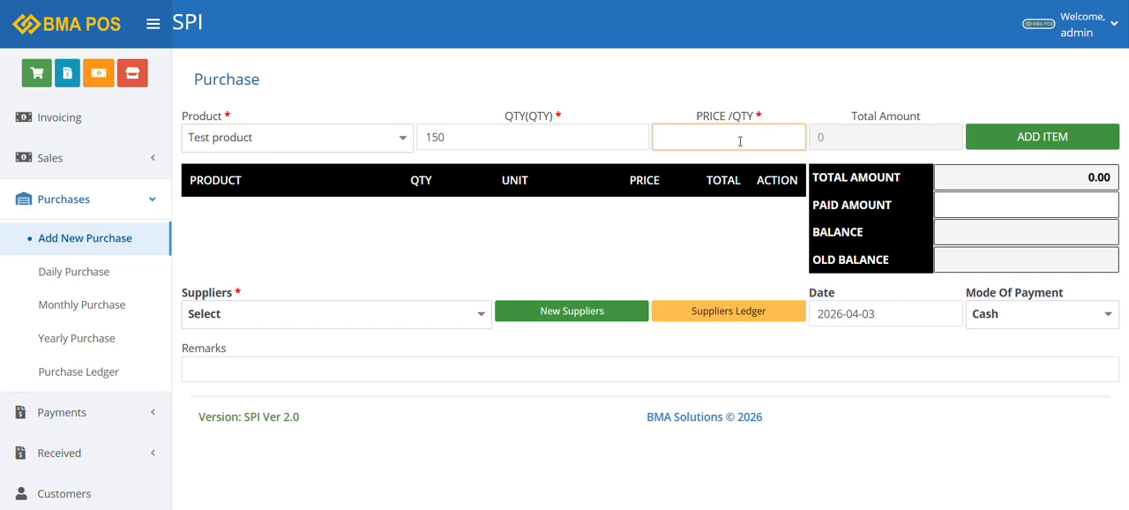
text(100)
click(1019, 136)
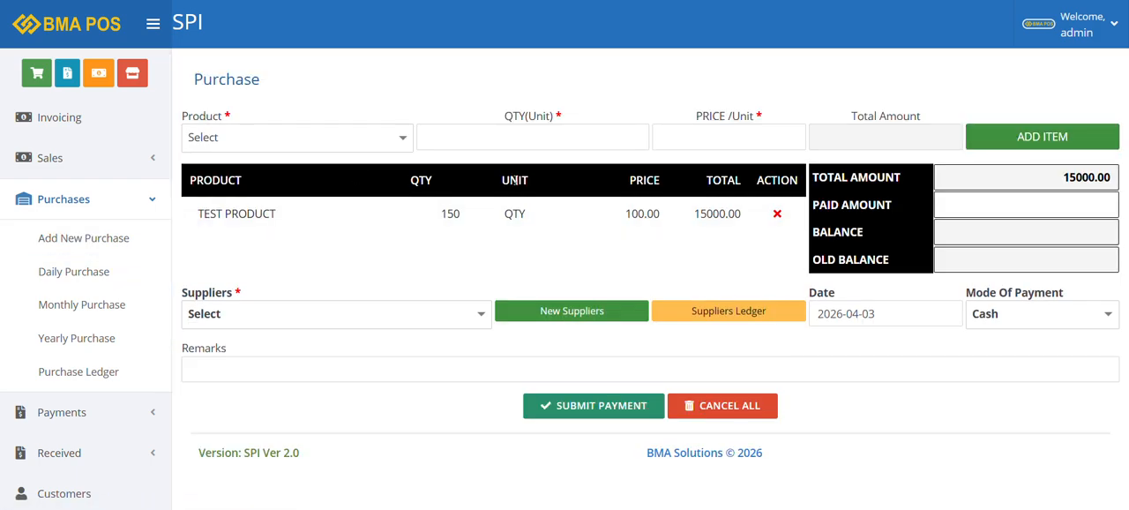
Add a new supplier named Test Supplier to the purchase, filling in the phone and address and leaving the opening balance empty
click(240, 319)
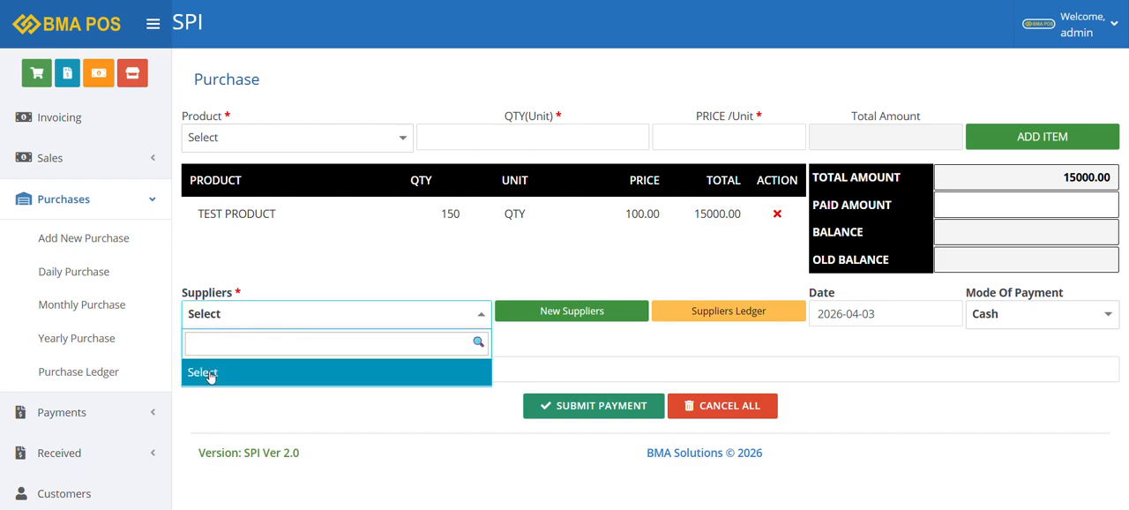
click(520, 312)
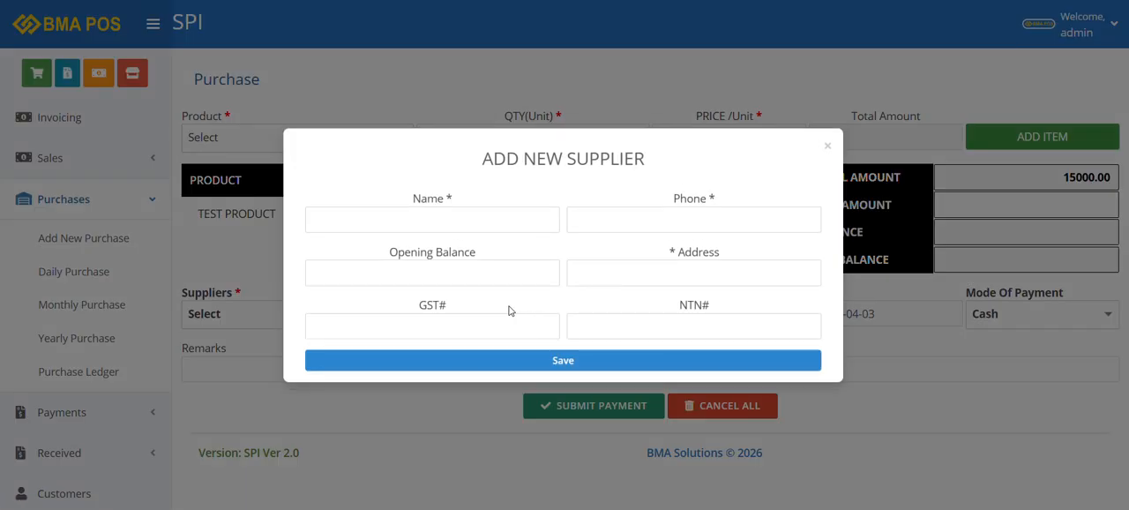
click(469, 218)
text(Test)
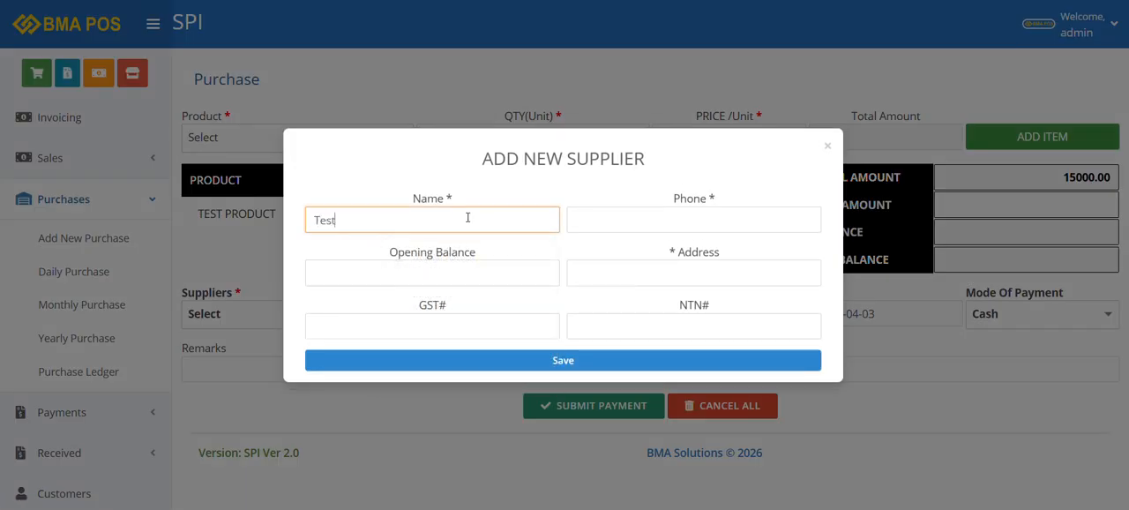
text( Suploerier)
key(Tab)
text(123)
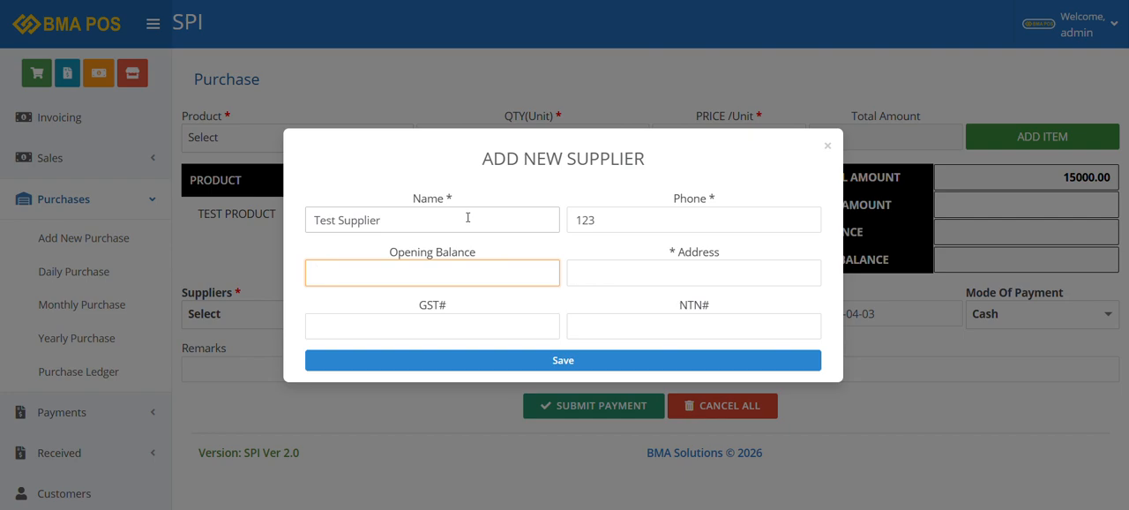
key(Tab)
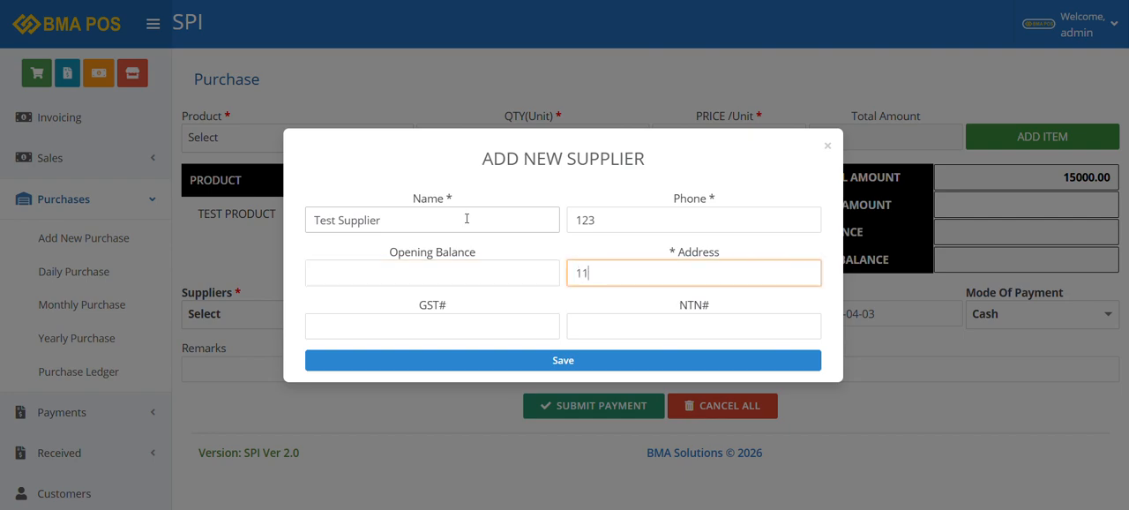
click(493, 363)
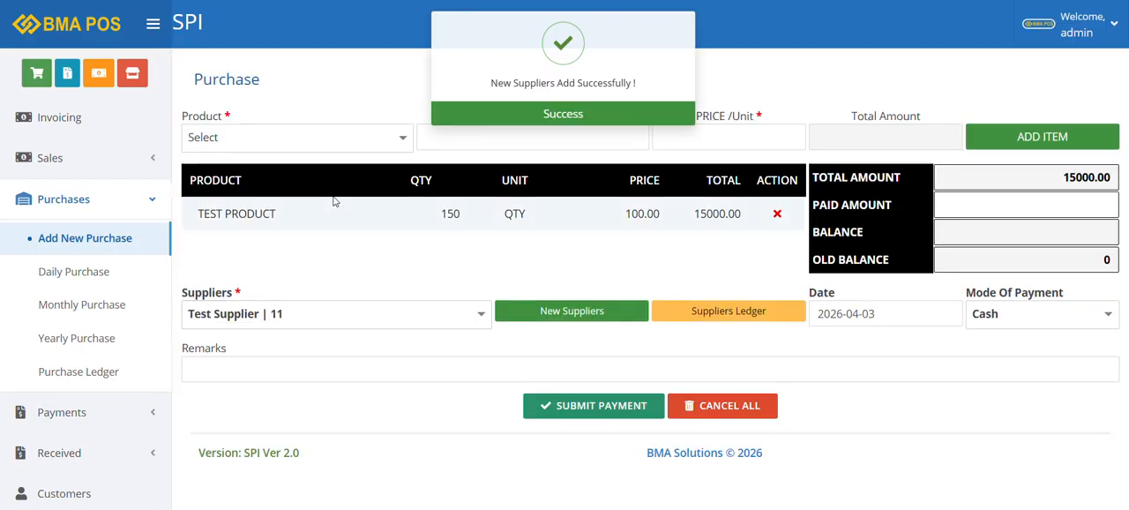
Check Test Supplier's ledger from the purchase entry and return to the purchase
click(727, 313)
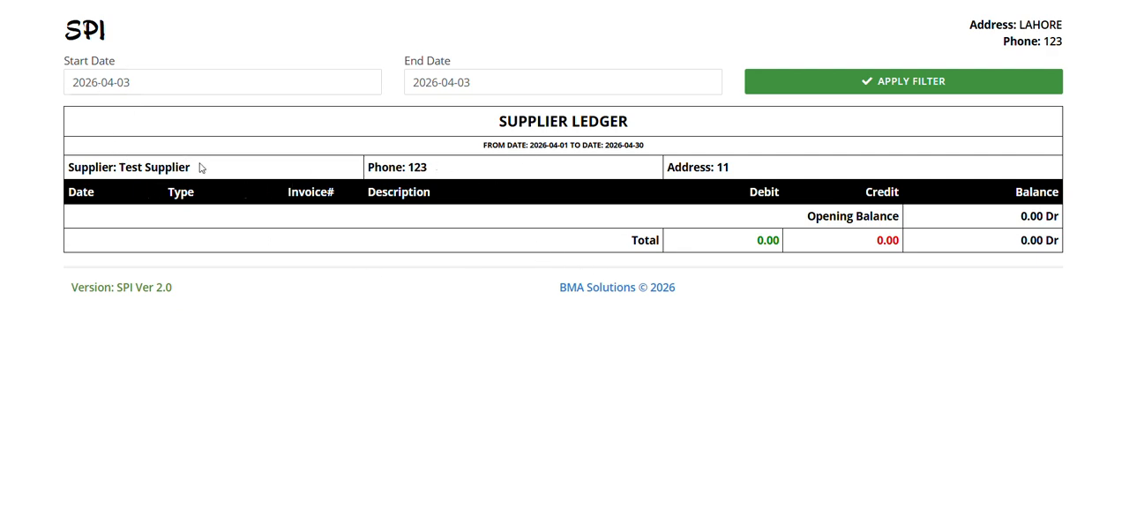
drag(200, 168, 119, 168)
key(ctrl+w)
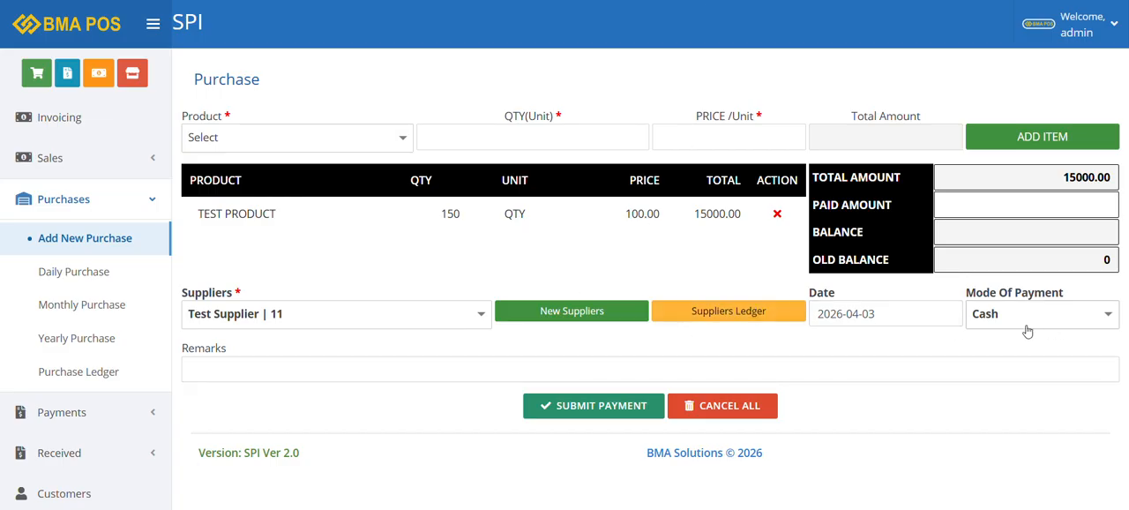
Submit the purchase and review the generated purchase invoice down to its balance and payment lines
click(614, 407)
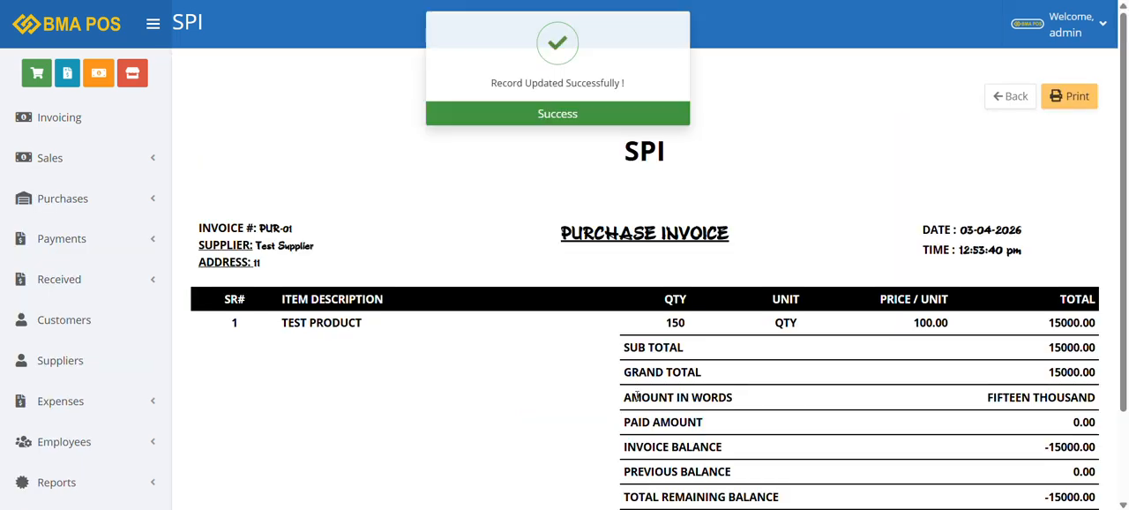
scroll(637, 397, down, 1)
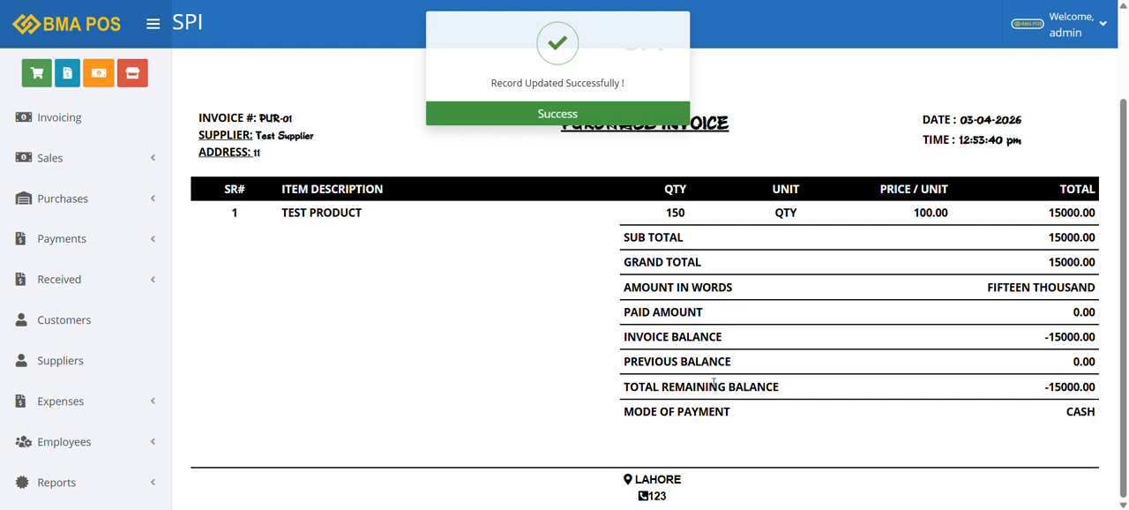
Start a new received payment entry and choose the Test customer
click(122, 240)
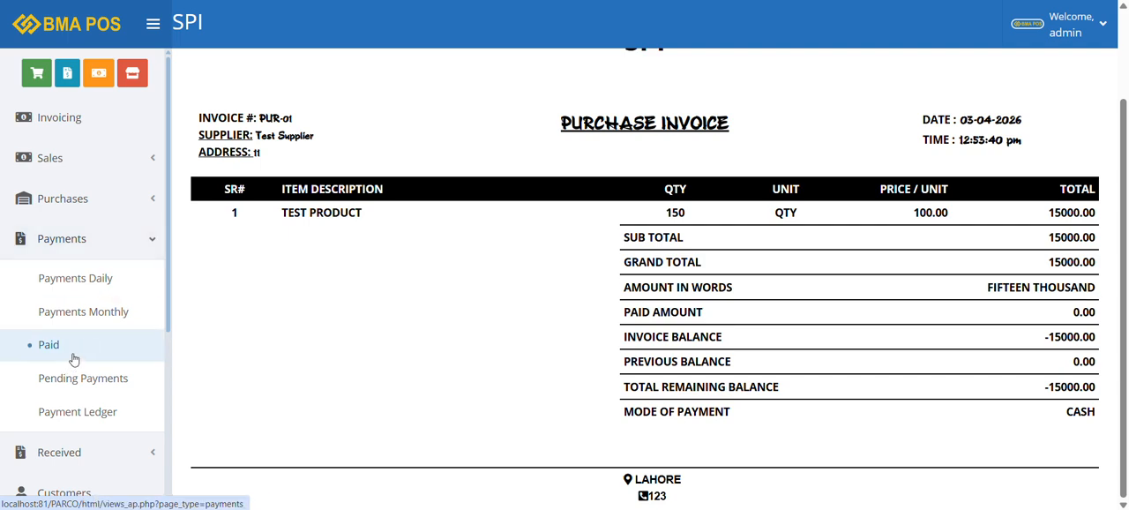
click(131, 243)
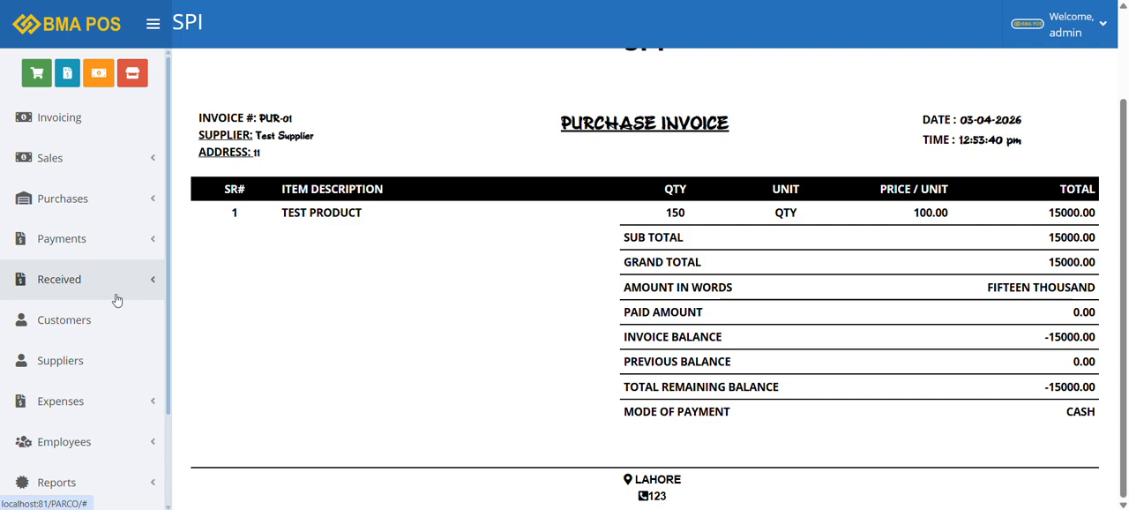
click(114, 291)
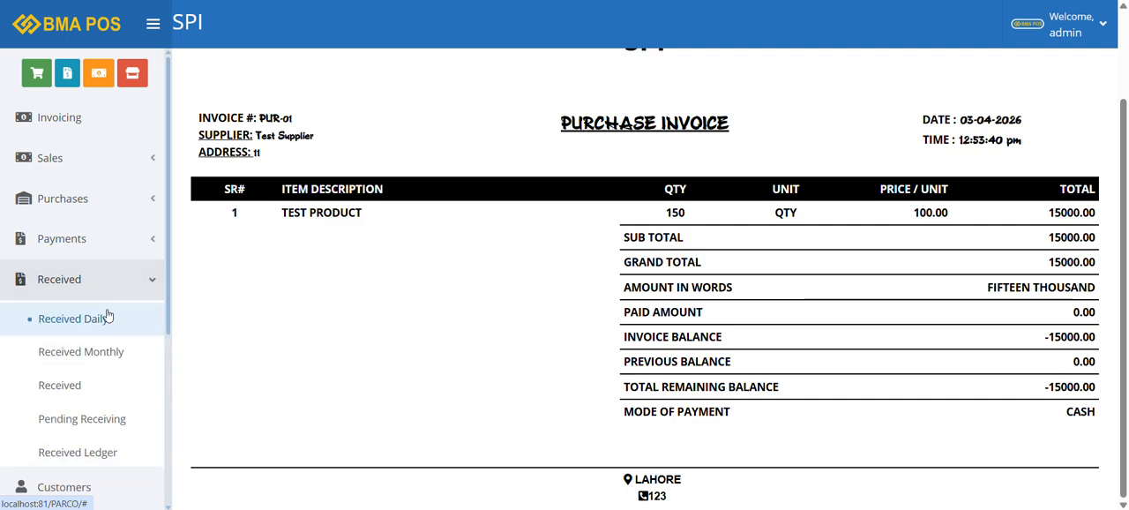
click(89, 386)
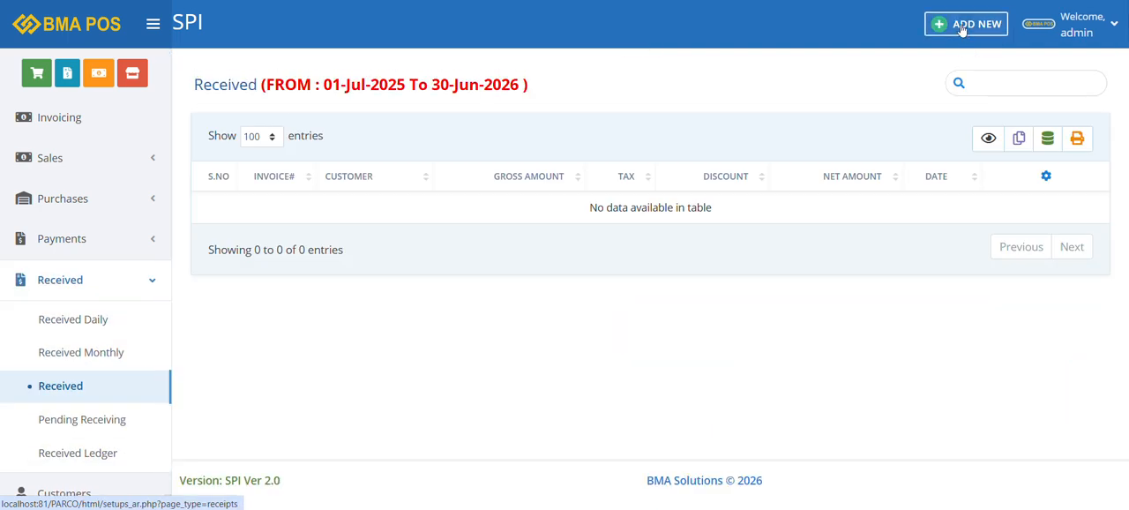
click(963, 29)
click(335, 169)
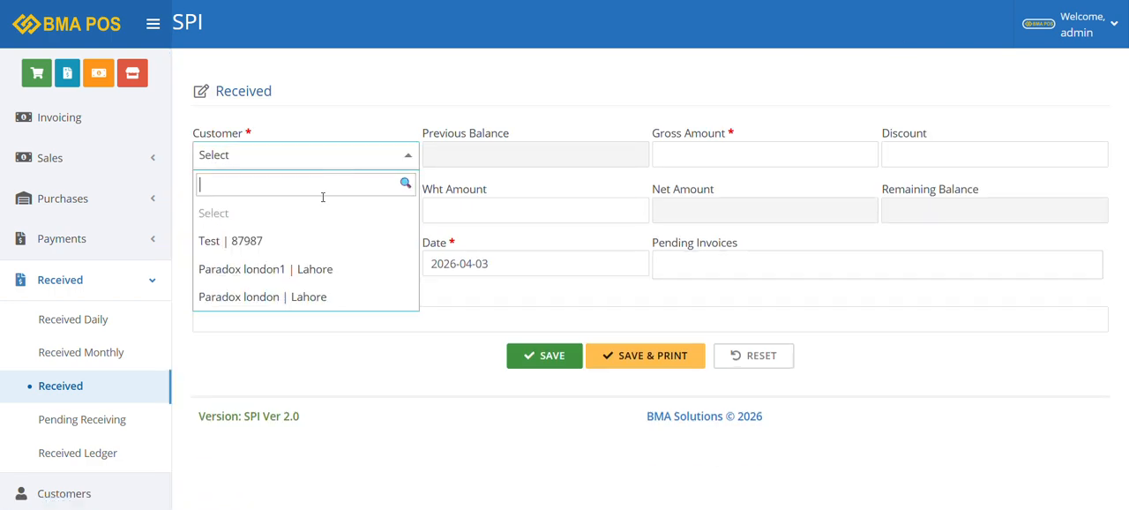
click(317, 244)
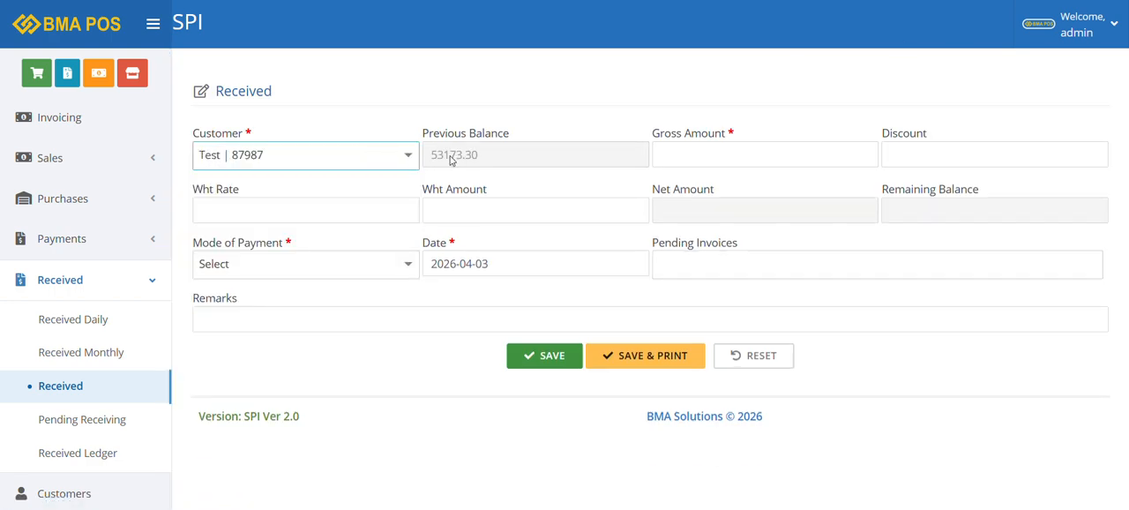
Set the received payment's gross amount to 50000 and its mode of payment to Online Transfer
click(717, 152)
text(50000)
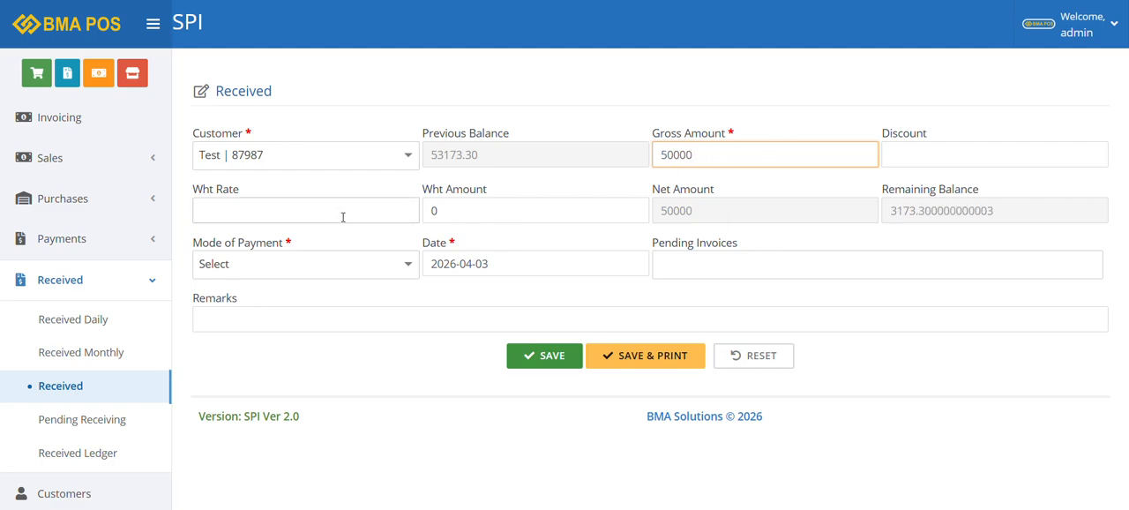
click(361, 265)
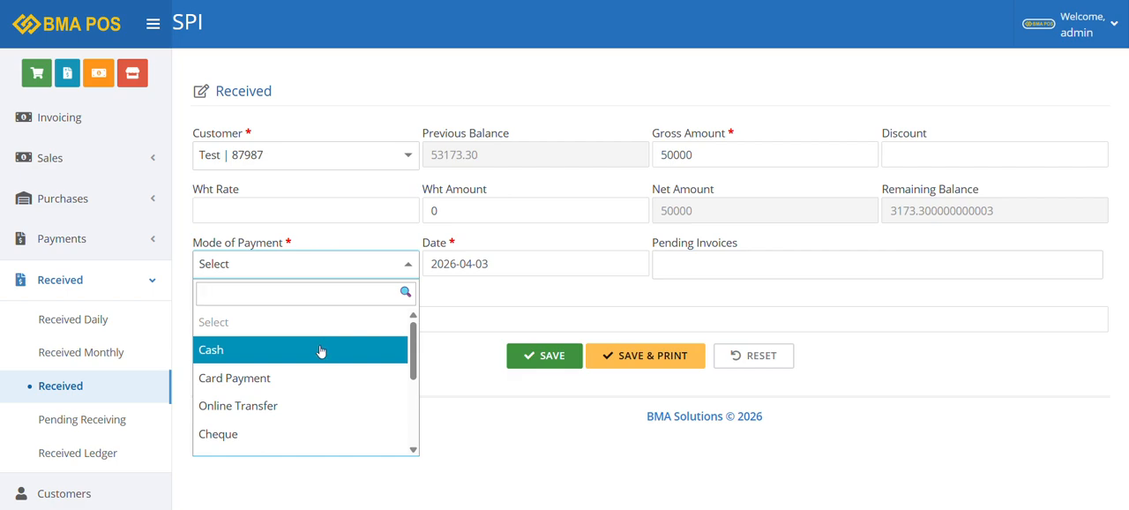
click(299, 407)
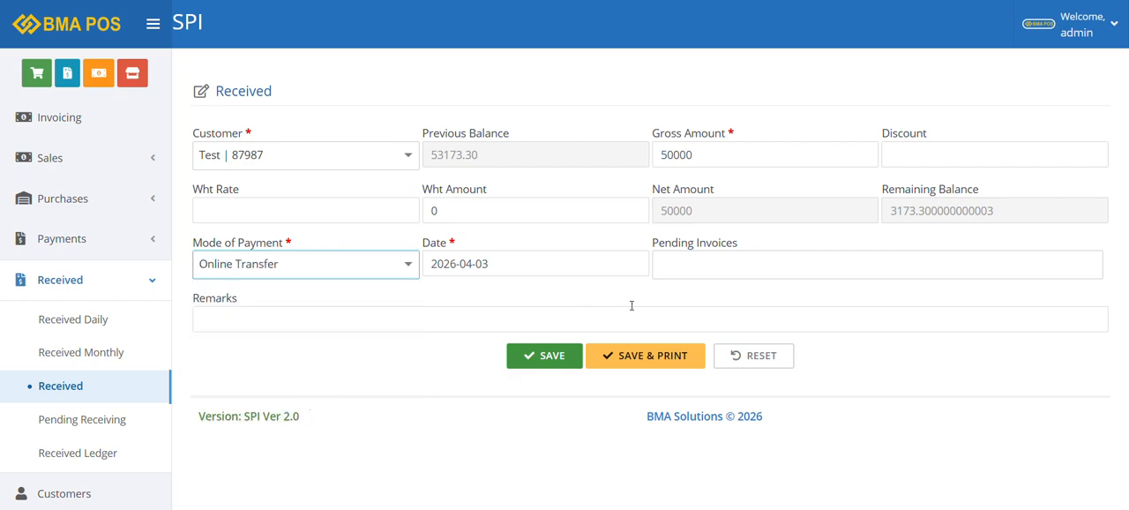
Assign the pending invoices SI-1, SI-2 and SI-3 to the received payment and save it
click(691, 268)
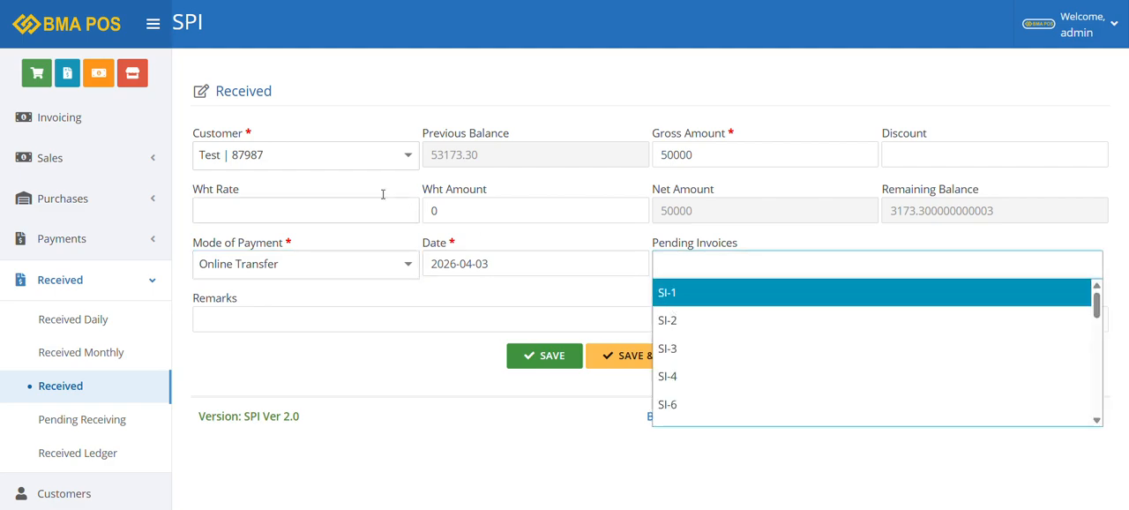
click(683, 292)
click(745, 266)
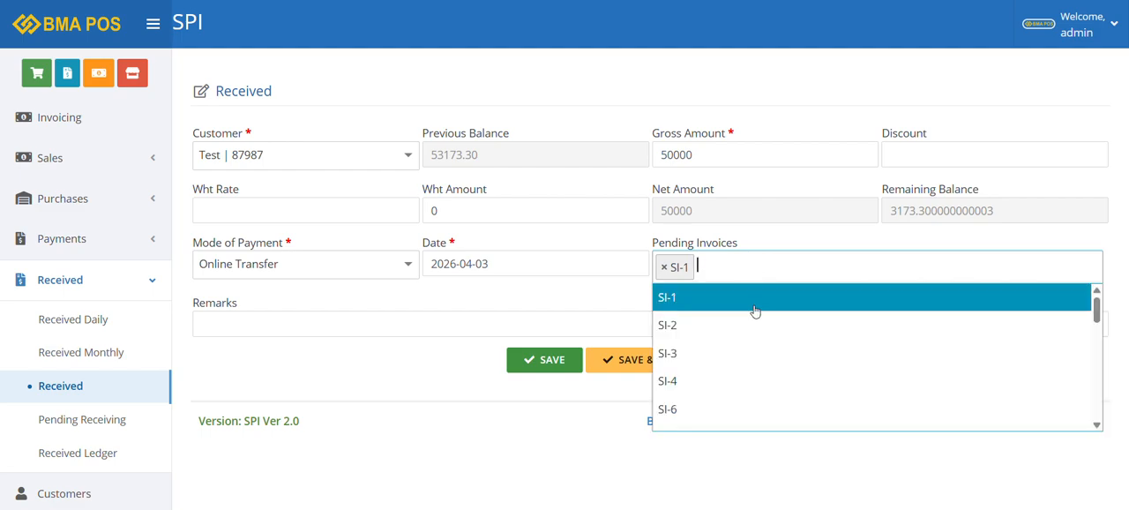
click(738, 327)
click(808, 268)
click(778, 351)
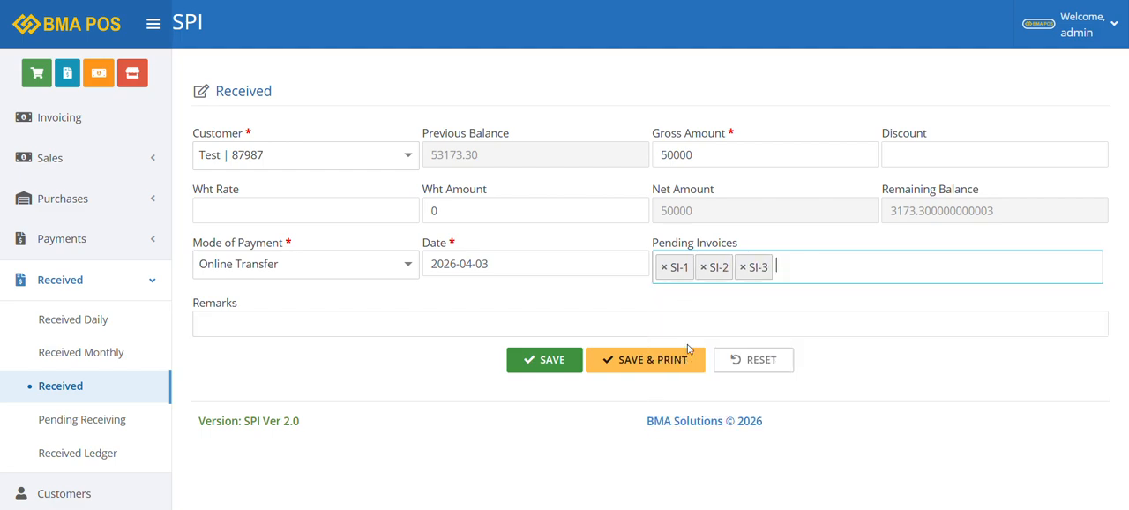
click(557, 369)
click(555, 363)
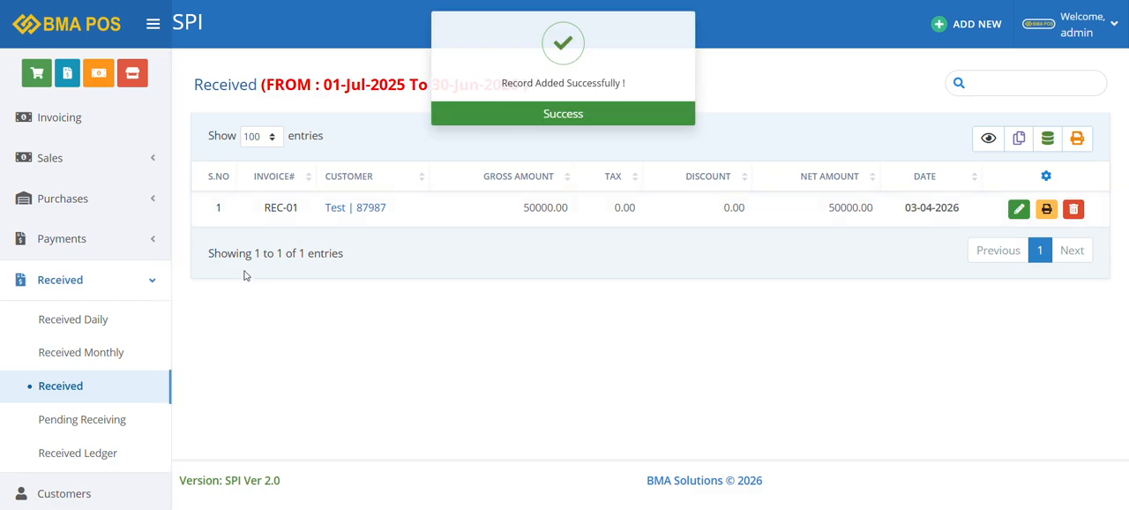
Check the Test customer's previous balance in a new received entry and view the printable receipt of the saved payment
click(968, 24)
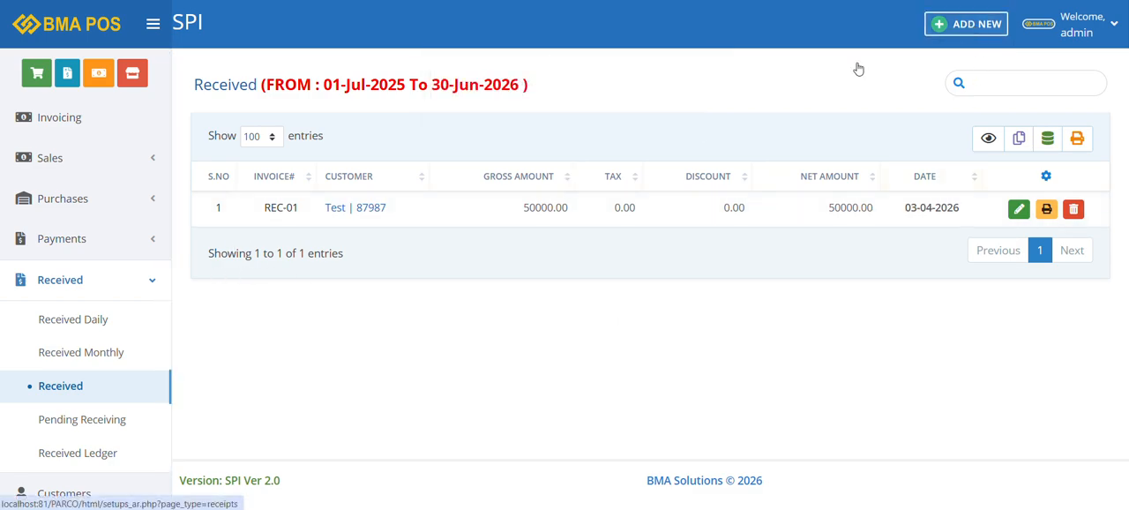
click(263, 168)
click(252, 236)
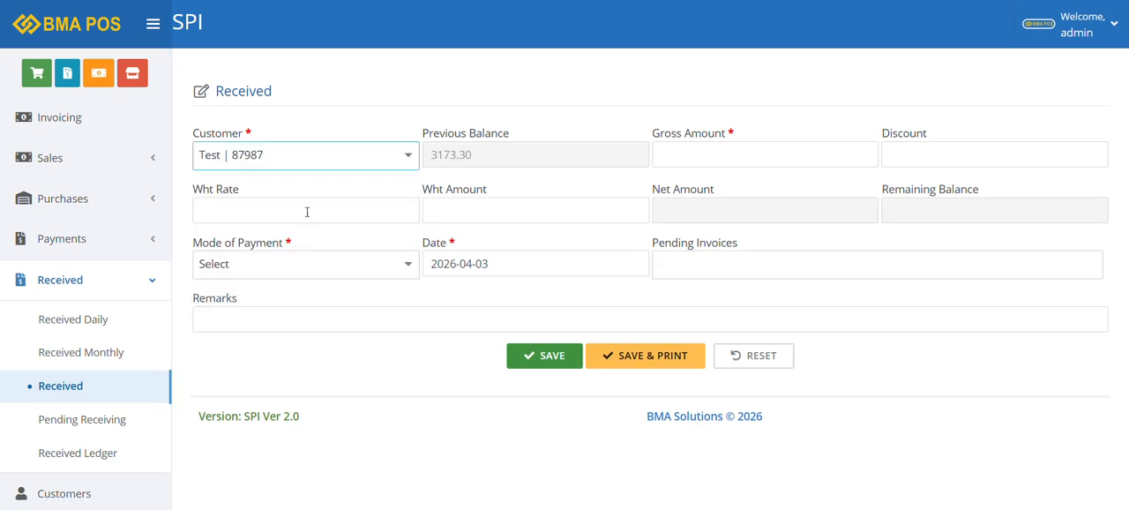
drag(472, 156, 431, 161)
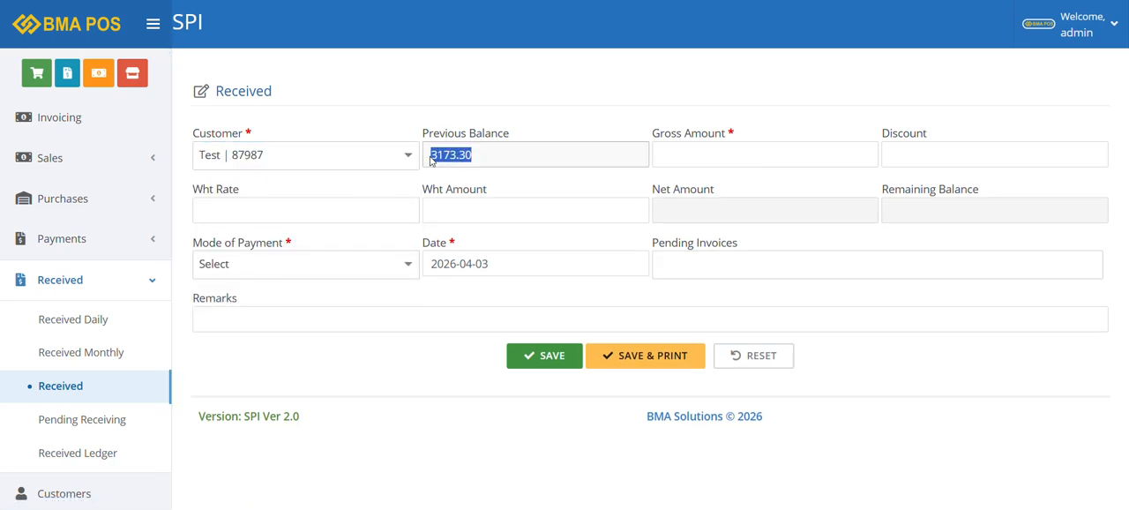
click(96, 391)
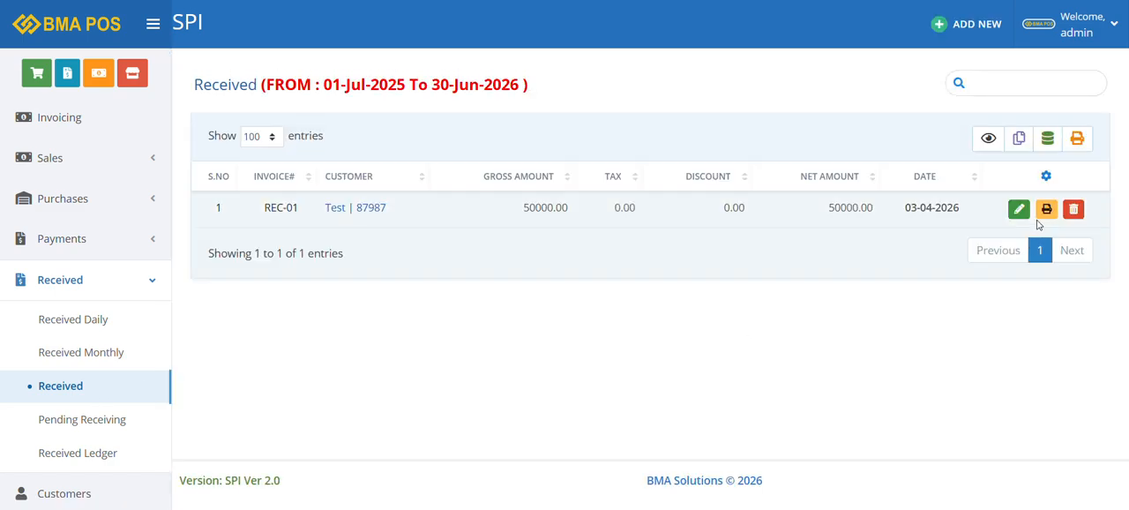
click(1046, 209)
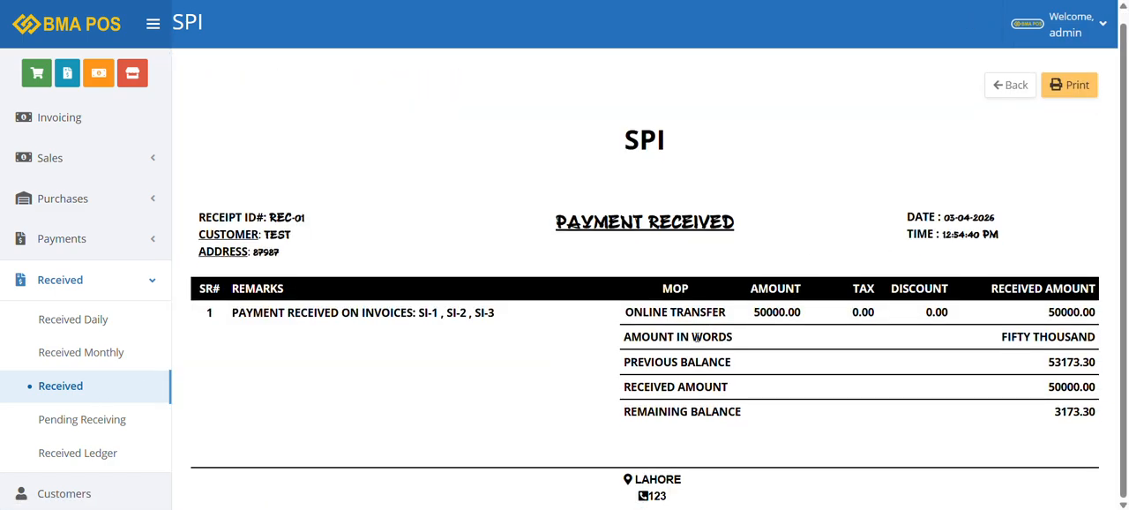
Start a new paid entry under supplier payments and choose Test Supplier
click(119, 280)
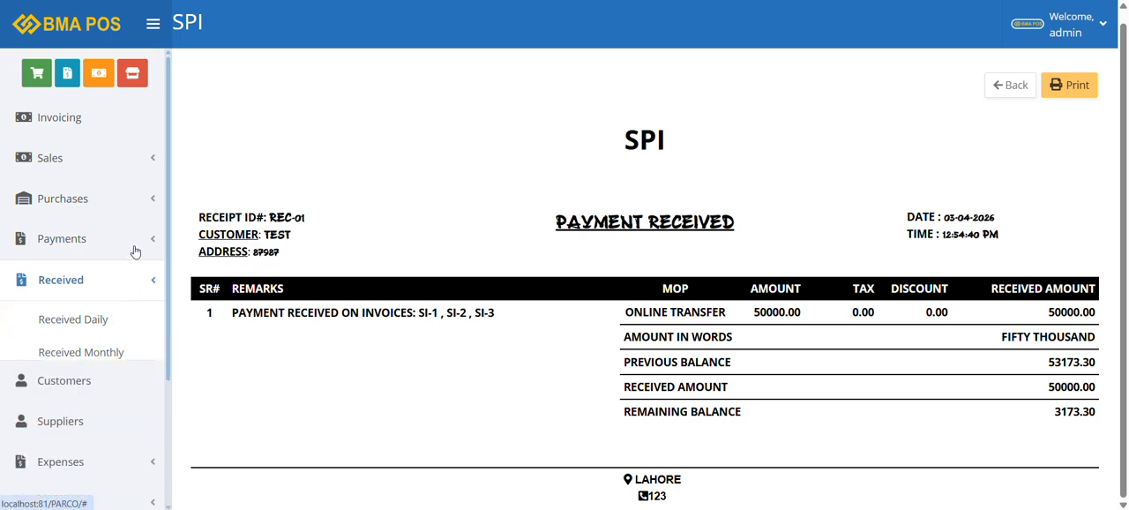
click(139, 239)
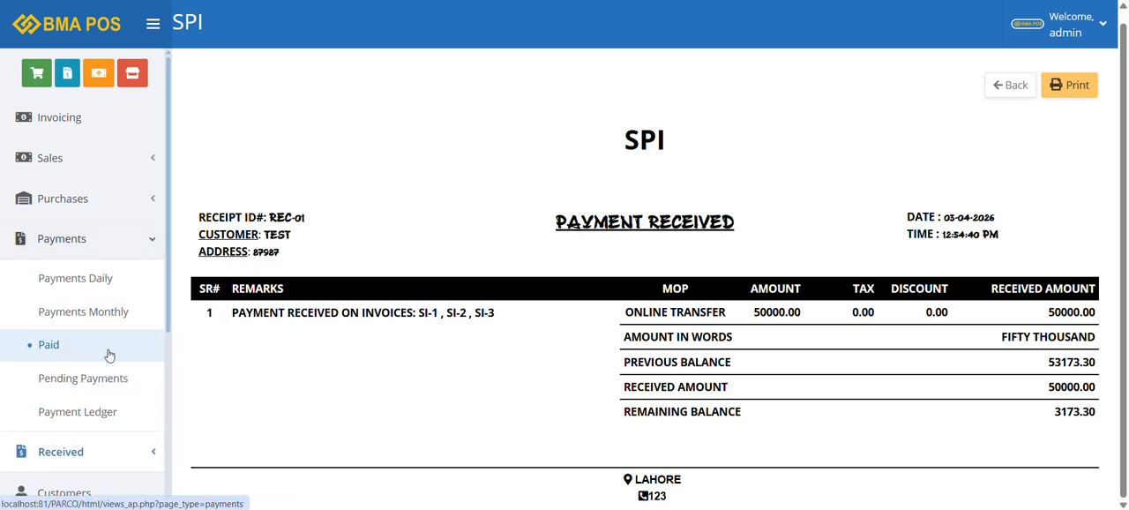
click(108, 354)
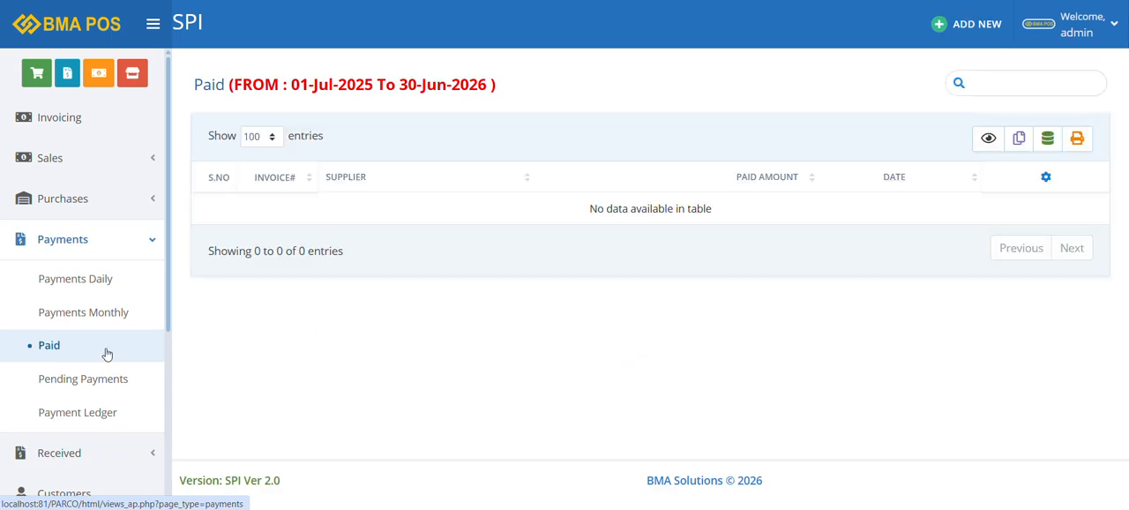
click(969, 24)
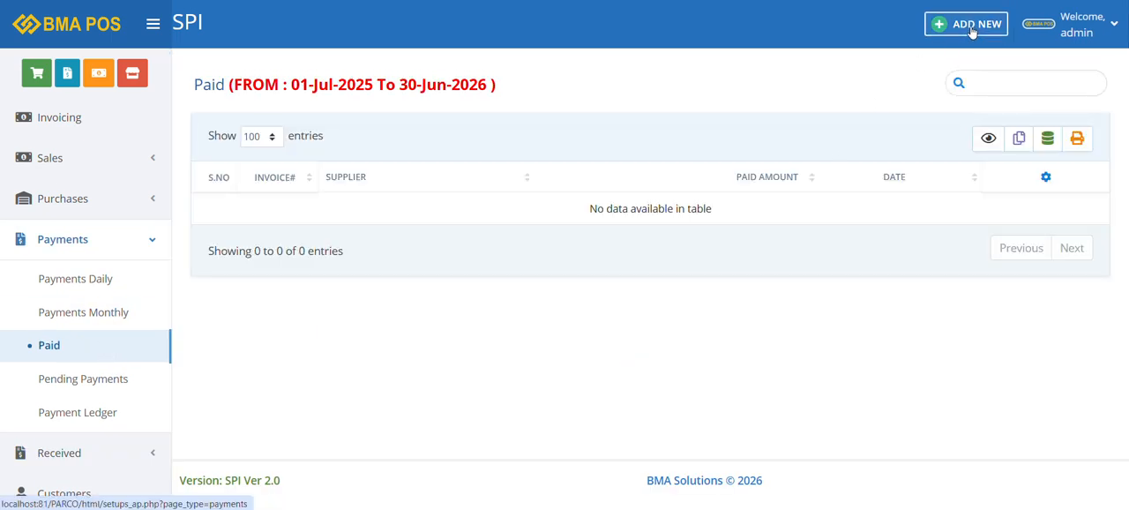
click(327, 159)
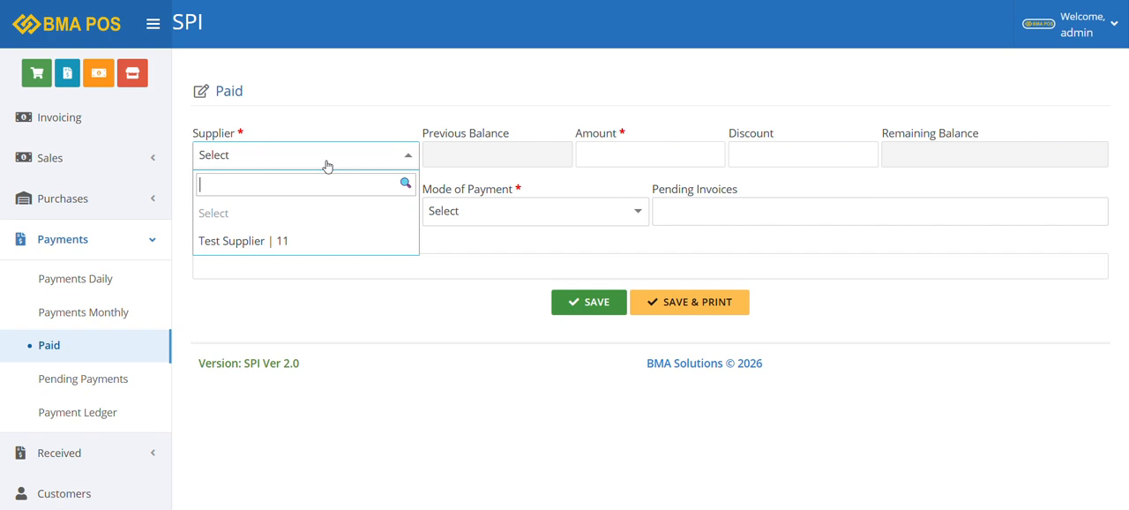
click(295, 247)
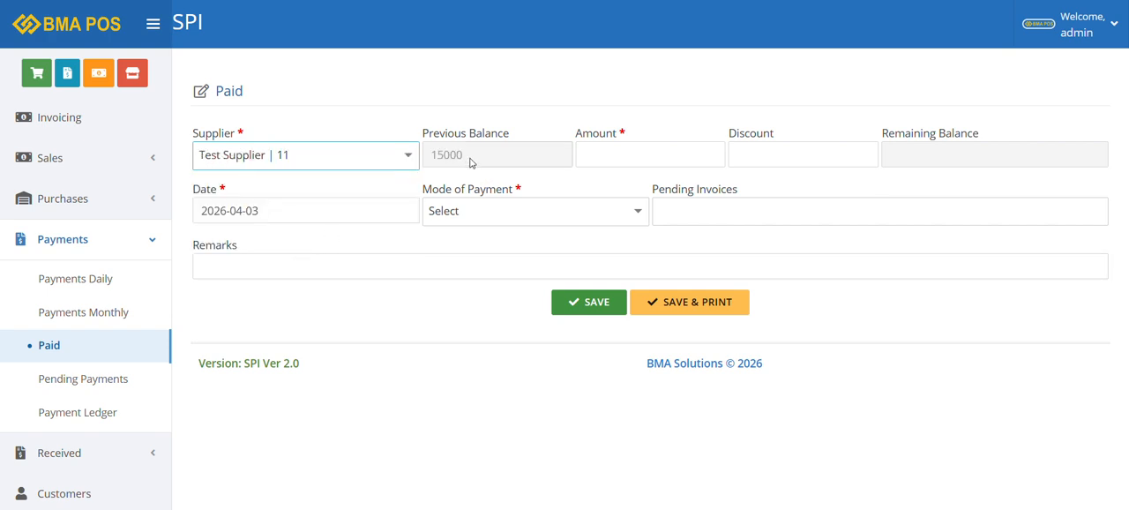
Set the supplier payment's amount to 15000 and its mode of payment to Cash
click(648, 157)
text(1)
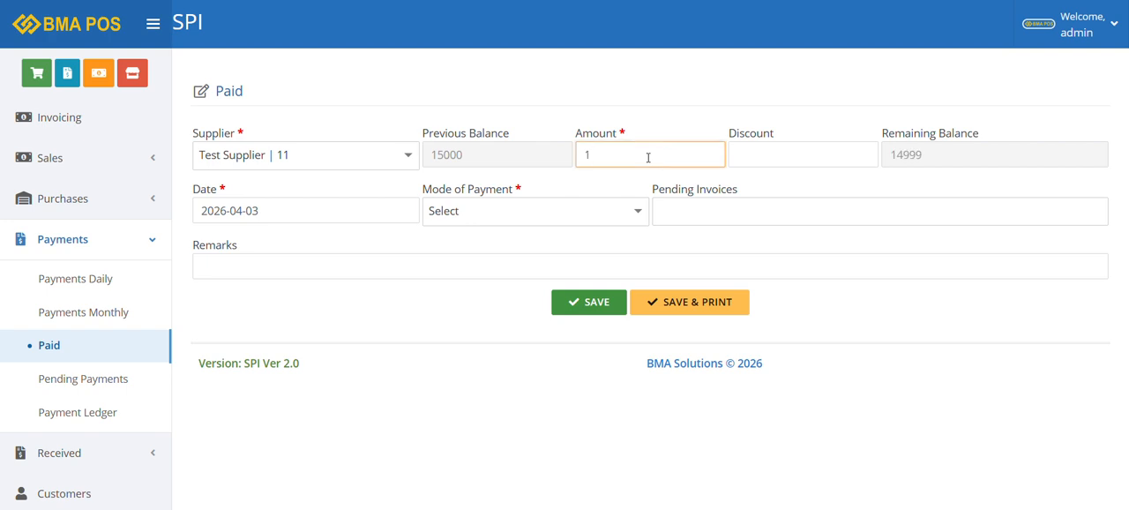
text(5000)
click(592, 213)
click(506, 300)
Assign the pending invoice PUR-01 to the supplier payment and save it with its printable payment slip
click(722, 216)
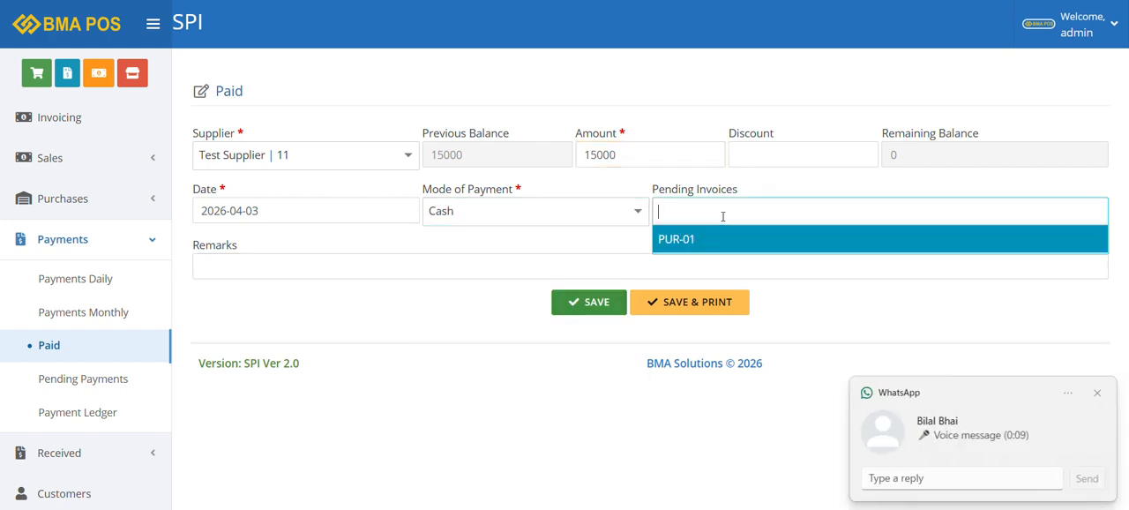
click(1097, 393)
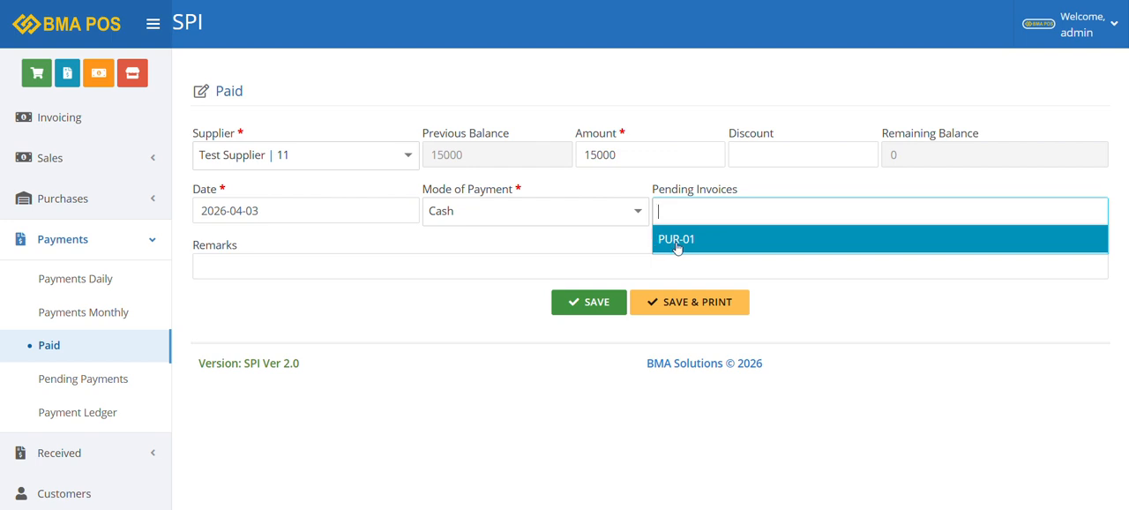
click(677, 239)
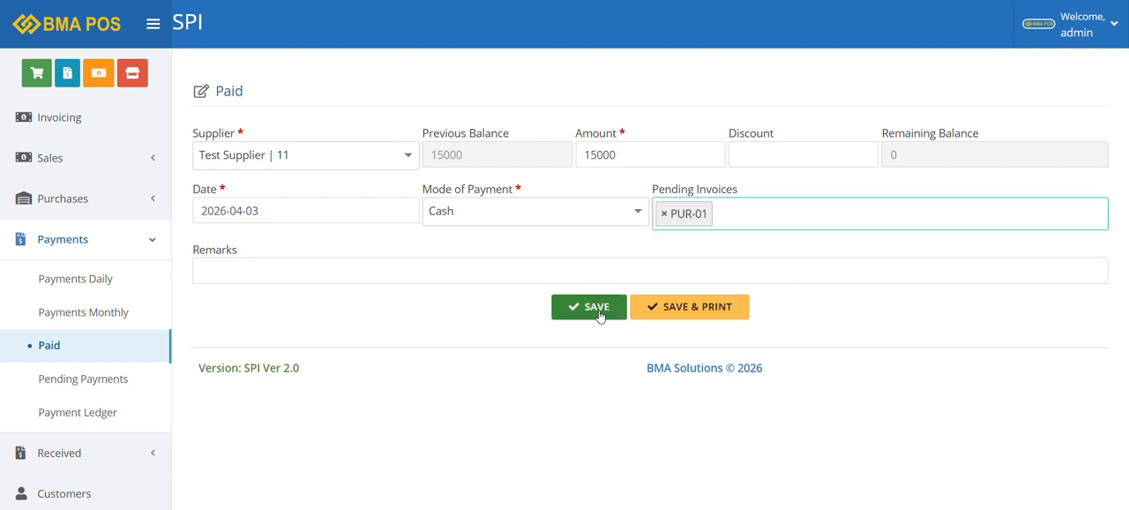
click(672, 308)
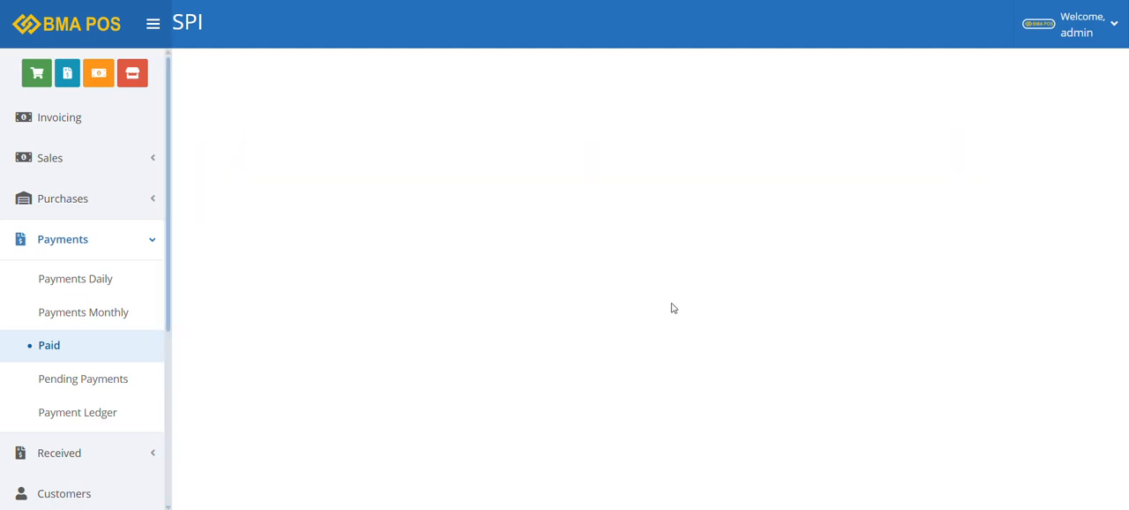
scroll(741, 310, down, 1)
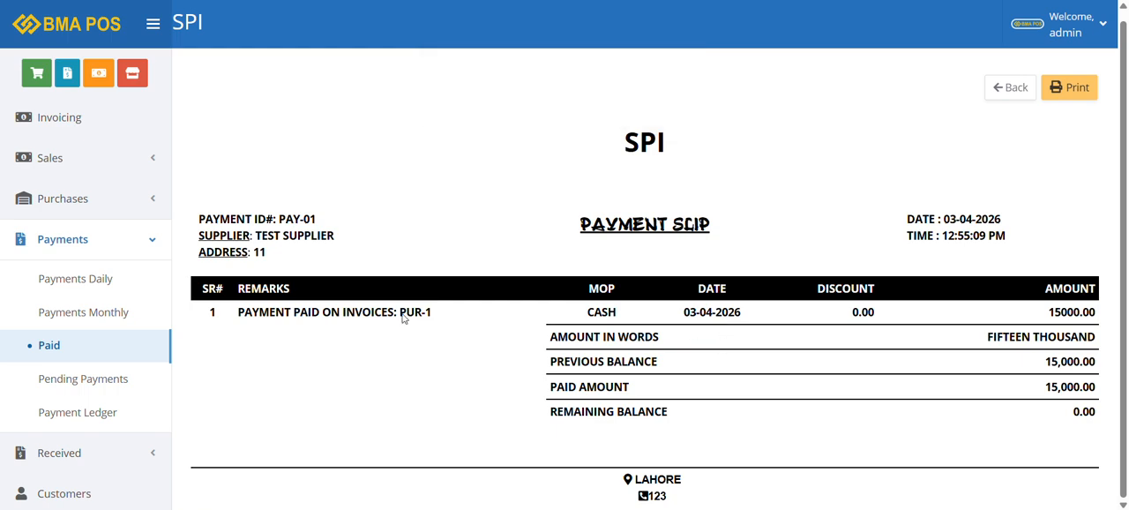
Check the daily expenses list and start a new expense entry from it
click(145, 240)
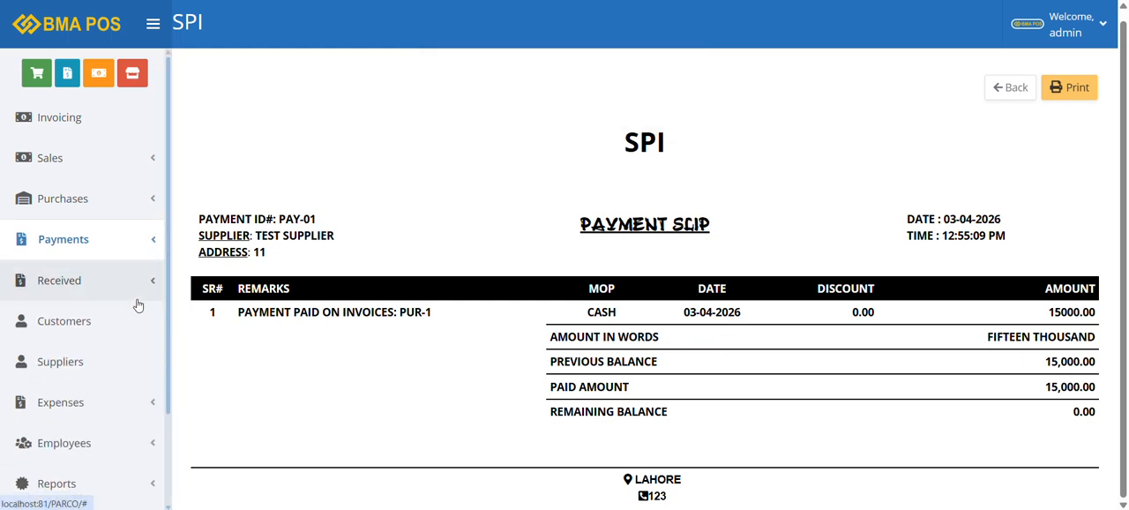
click(124, 408)
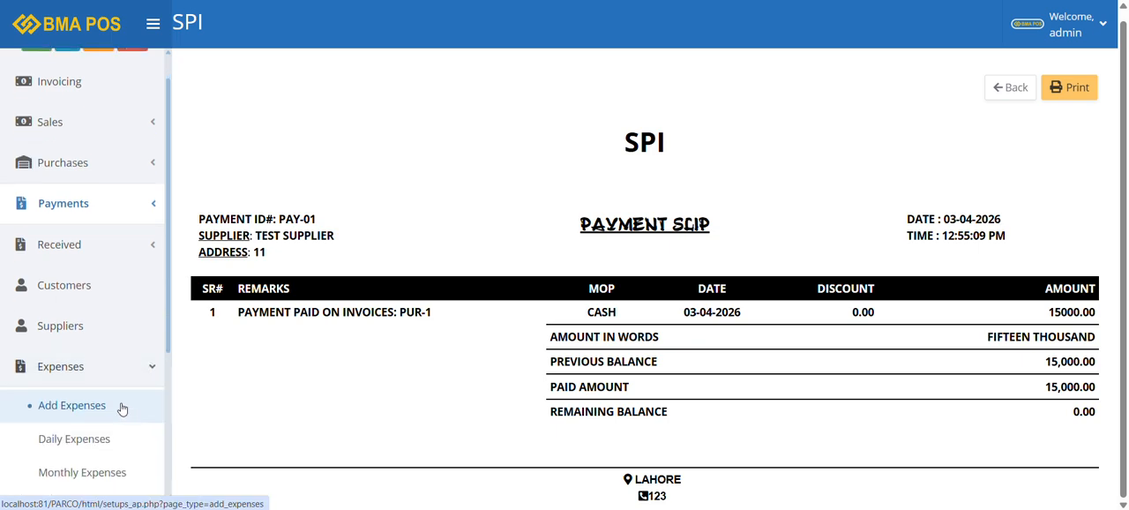
click(123, 412)
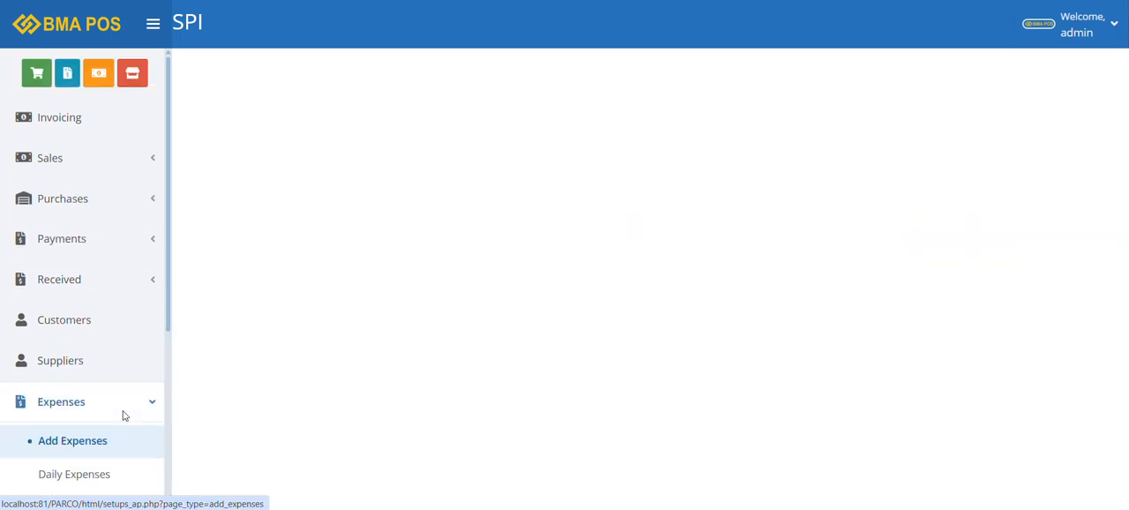
click(83, 470)
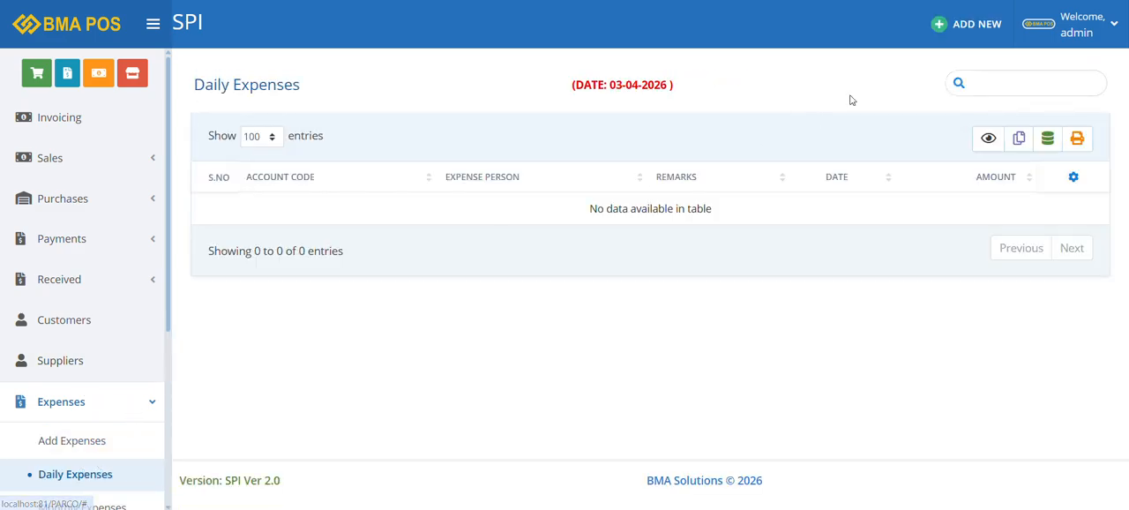
click(968, 26)
Set the new expense's amount to 5000 and its date to 2026-04-03
click(351, 156)
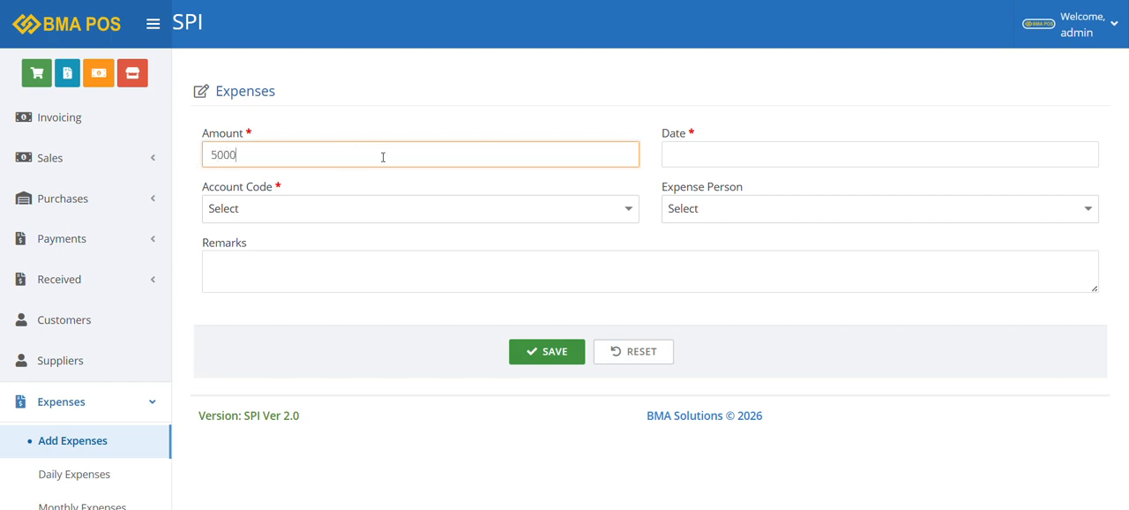
click(670, 150)
click(887, 251)
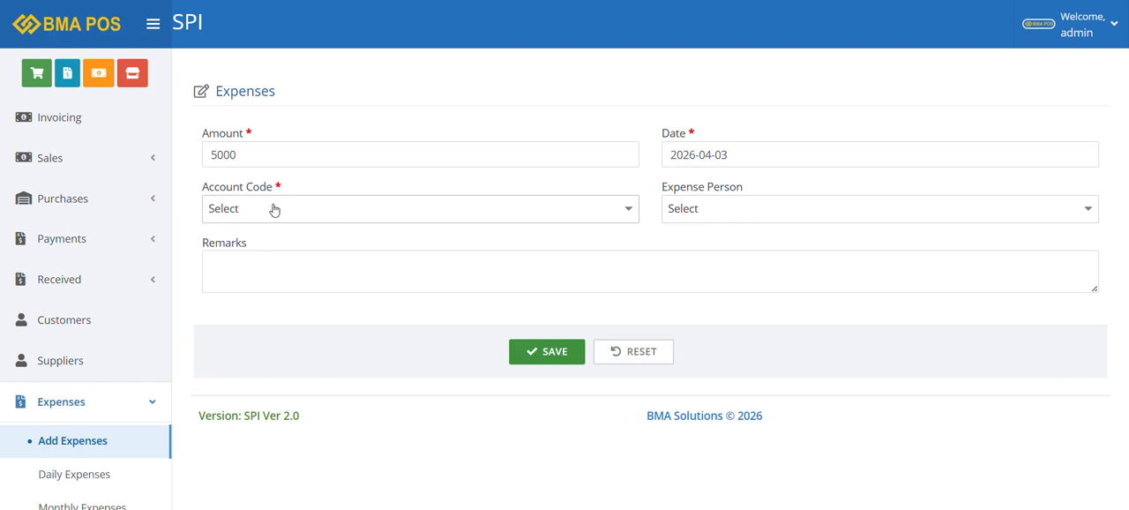
Assign account code 0501 (Electricity Bill) to the expense and save it without an expense person
click(272, 209)
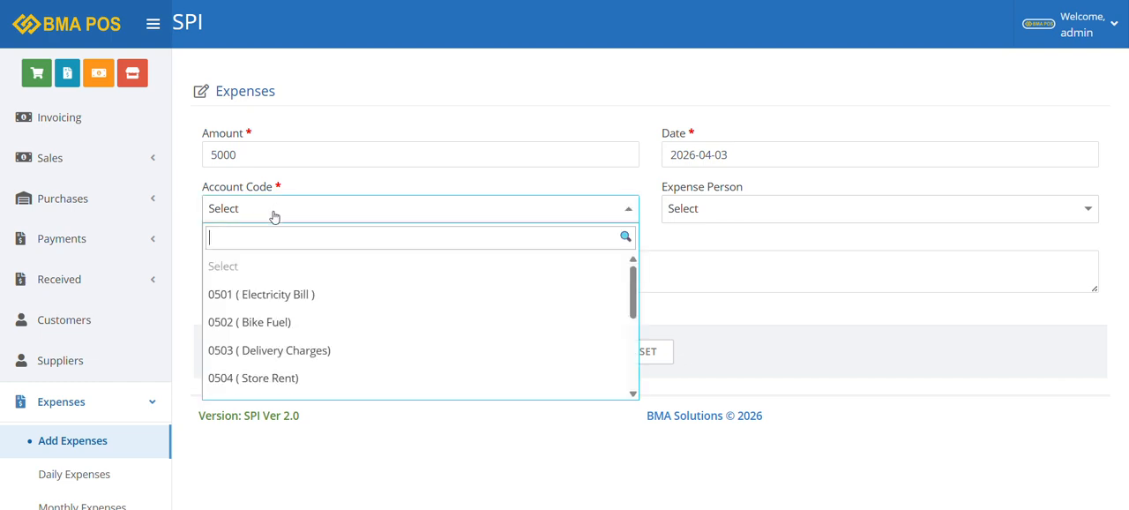
click(297, 306)
click(733, 219)
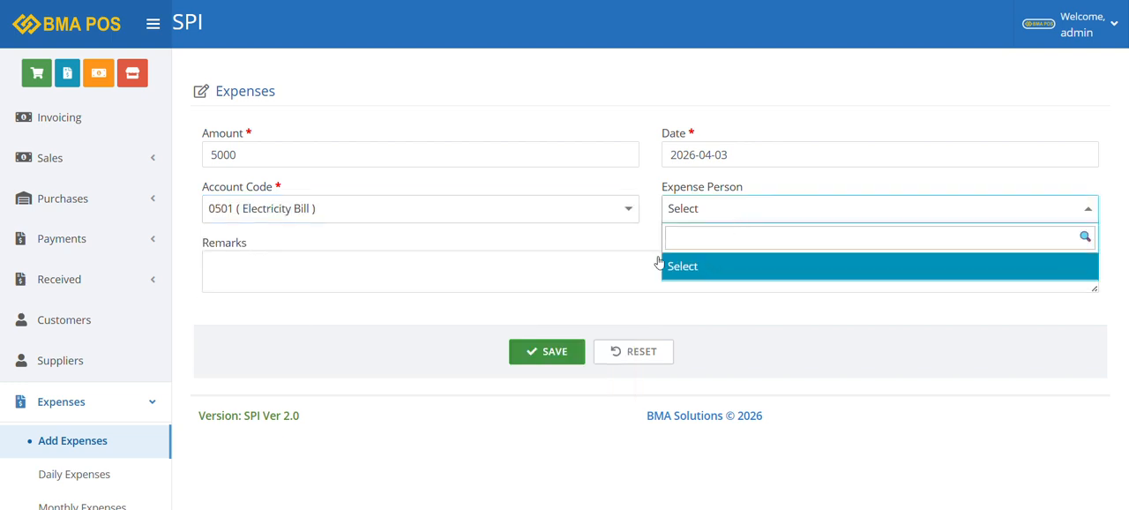
click(547, 351)
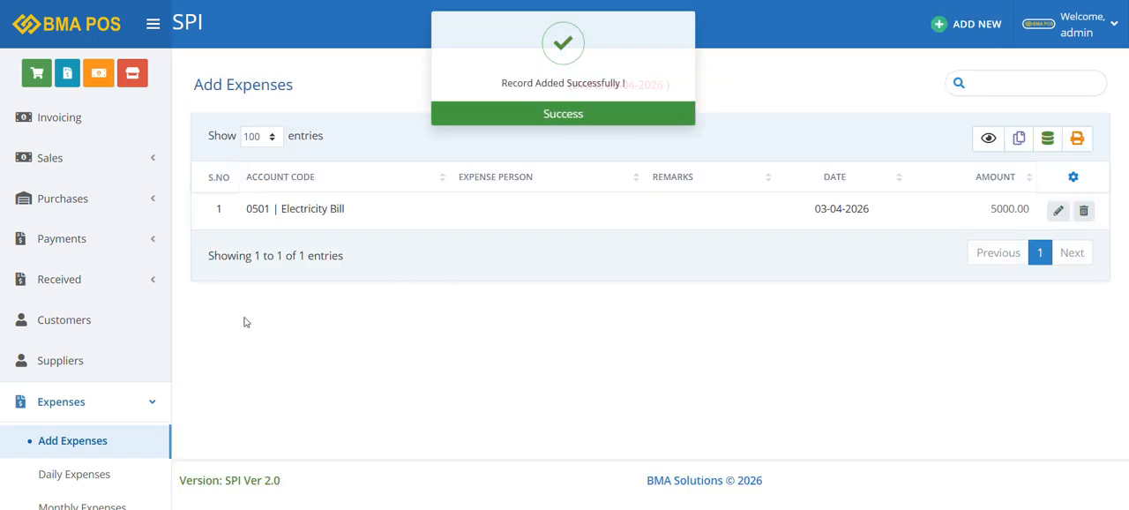
scroll(163, 413, down, 3)
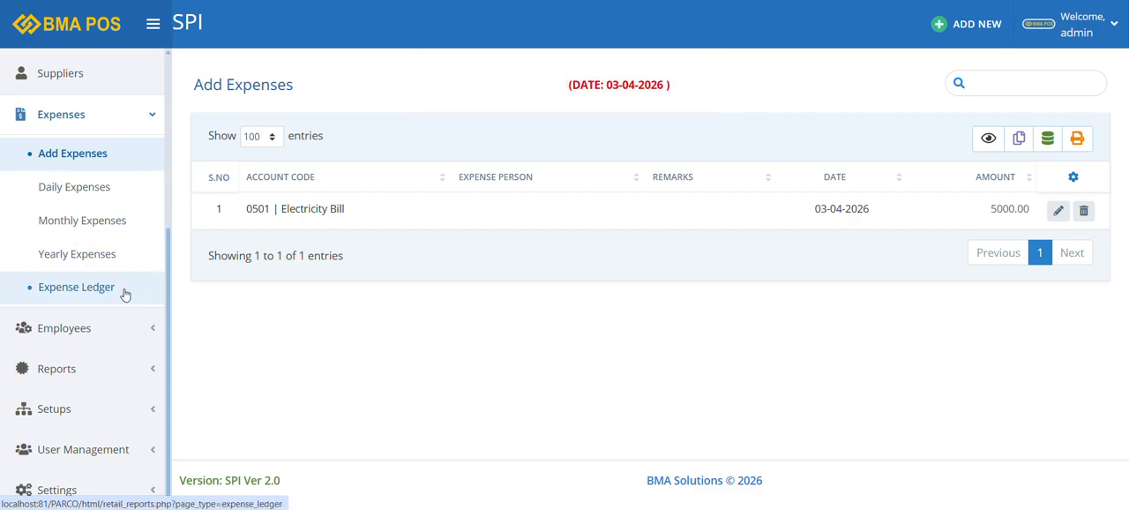
scroll(126, 282, up, 2)
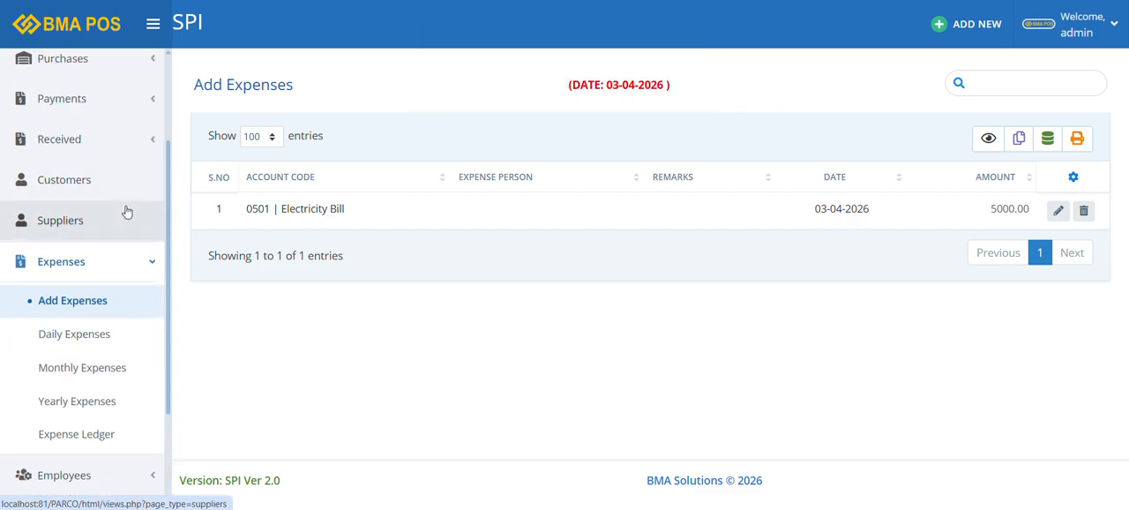
scroll(124, 244, down, 2)
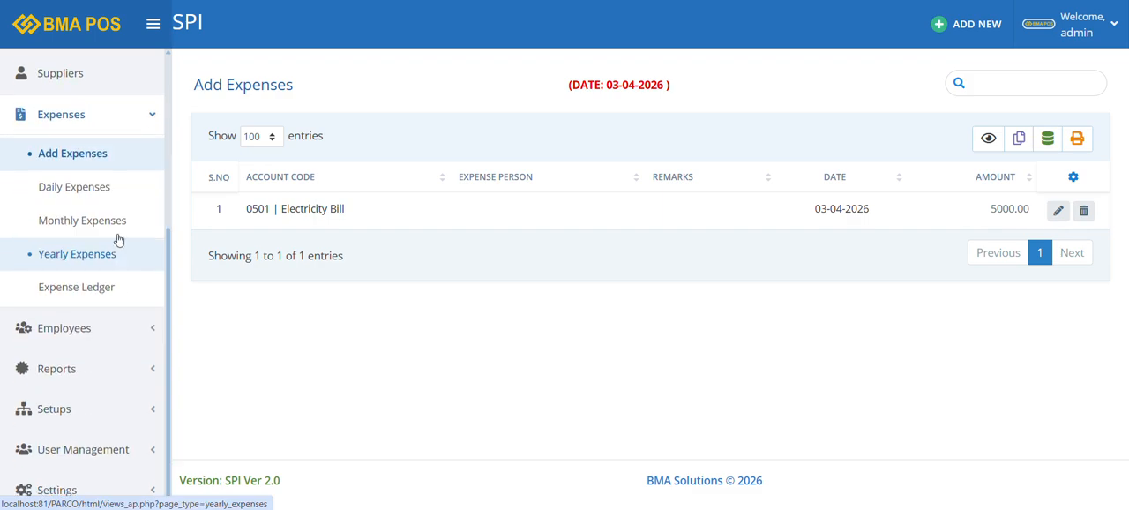
click(114, 377)
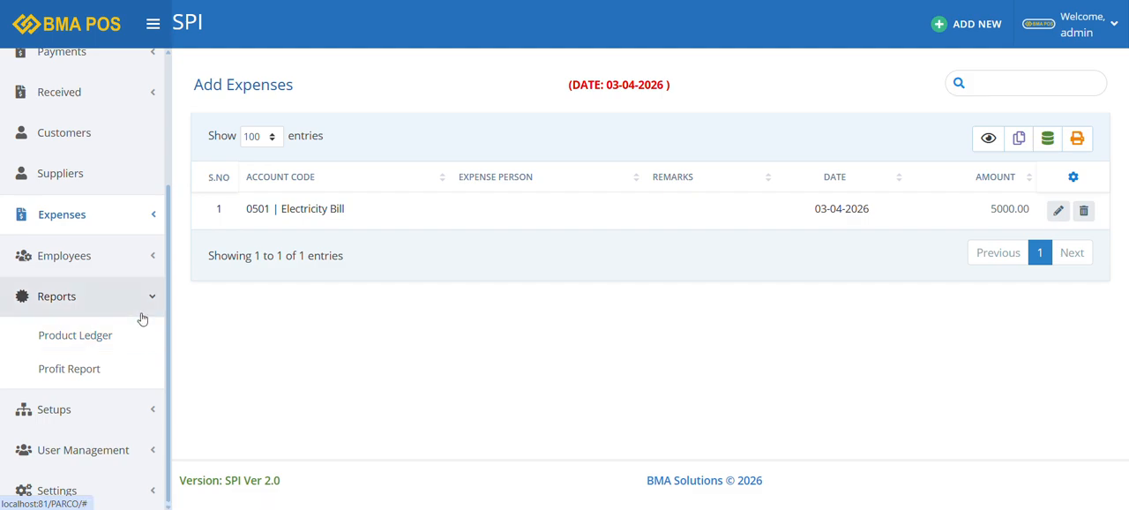
click(149, 309)
Open the Purchase Ledger report form among the purchase pages
click(137, 128)
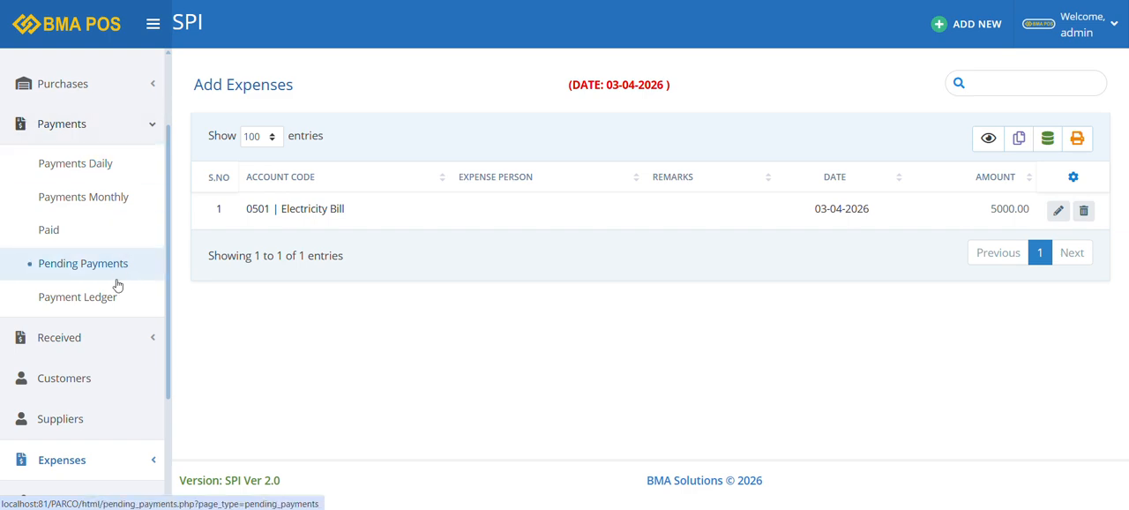
scroll(118, 191, up, 2)
click(134, 169)
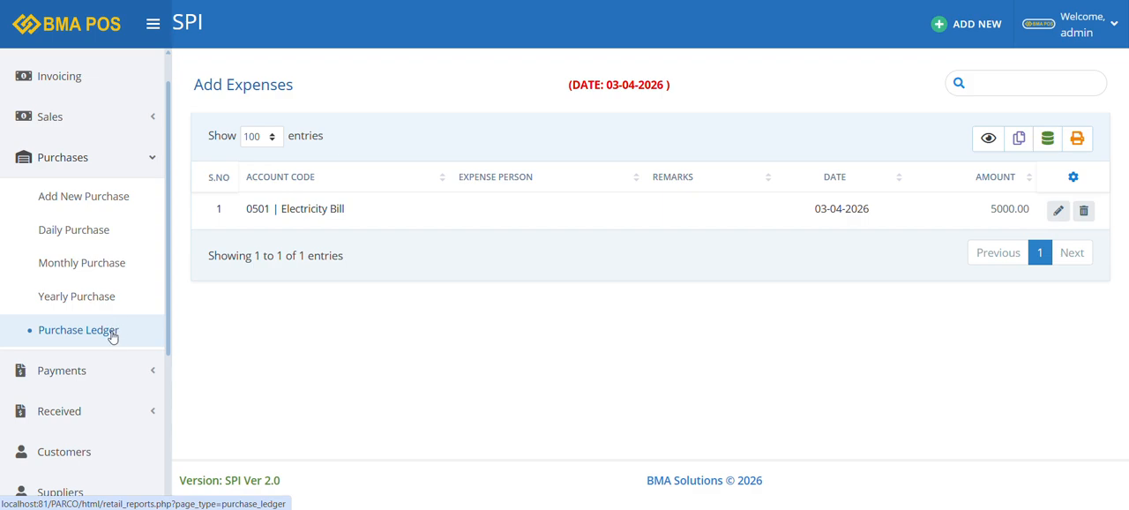
click(111, 335)
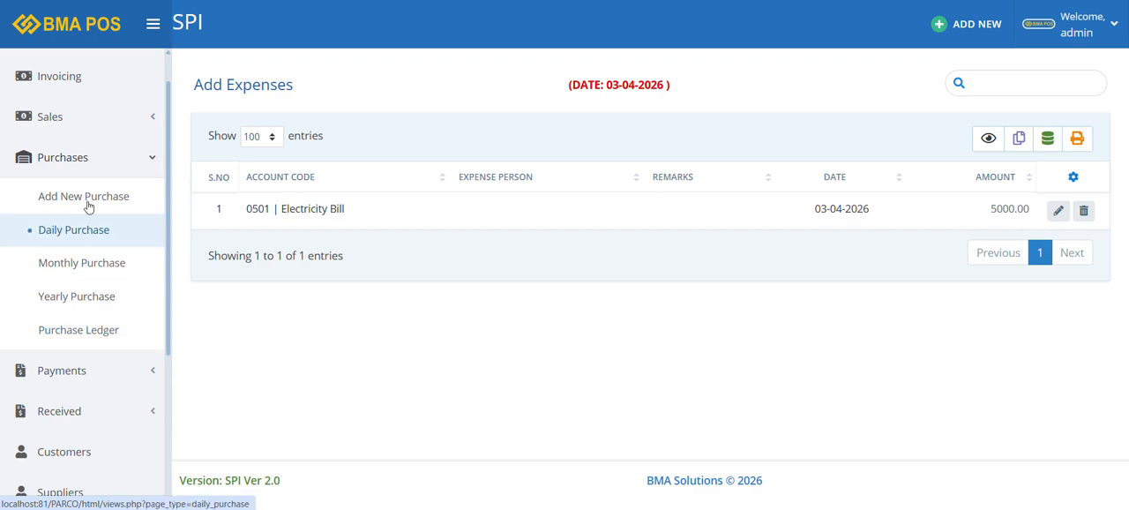
View the Sales Ledger summary report for 2026-04-01 to 2026-04-30 and close it
click(128, 171)
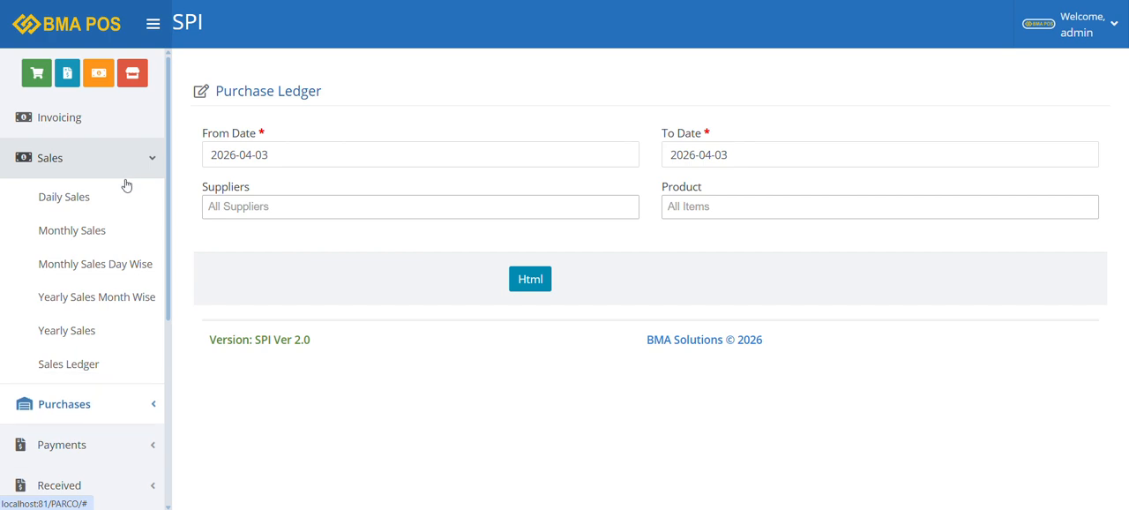
click(110, 367)
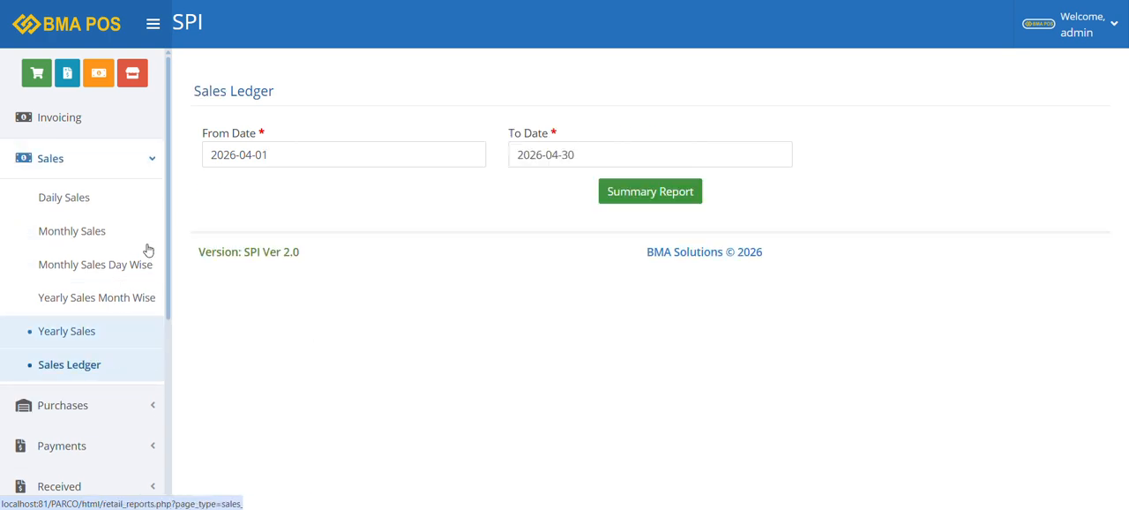
click(631, 199)
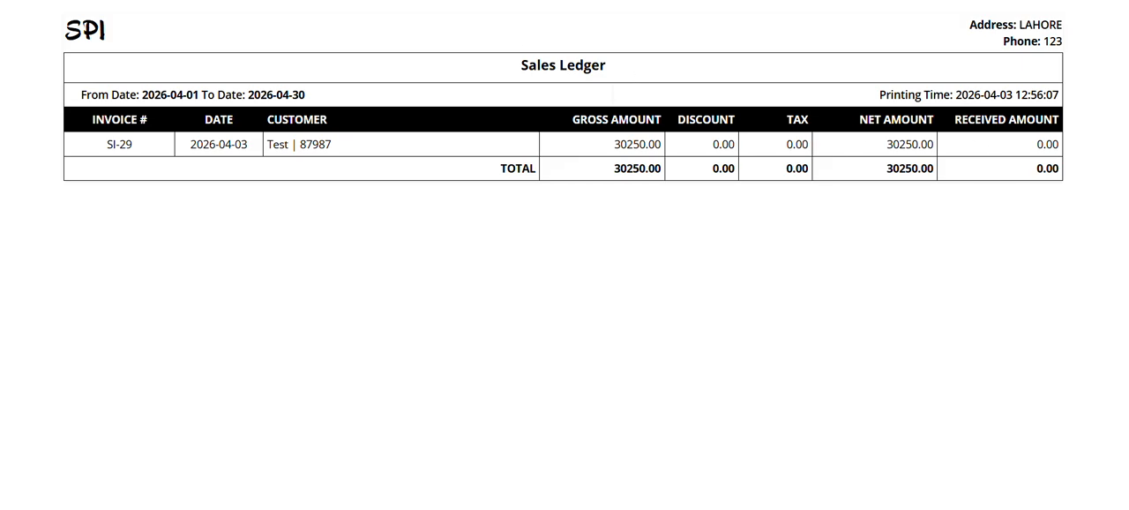
key(ctrl+w)
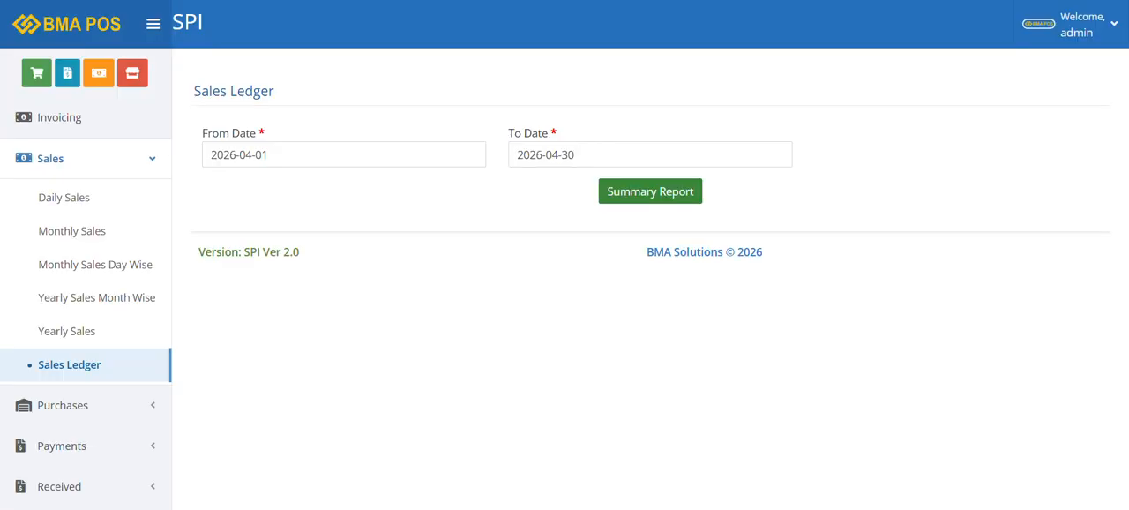
Open the list of employees to view its records
click(107, 160)
scroll(119, 216, down, 3)
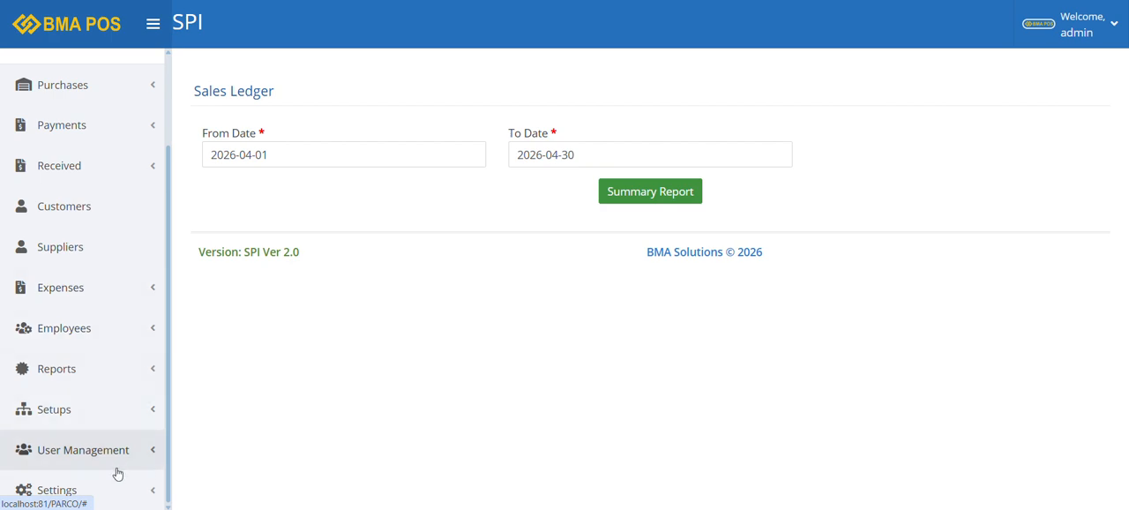
click(144, 328)
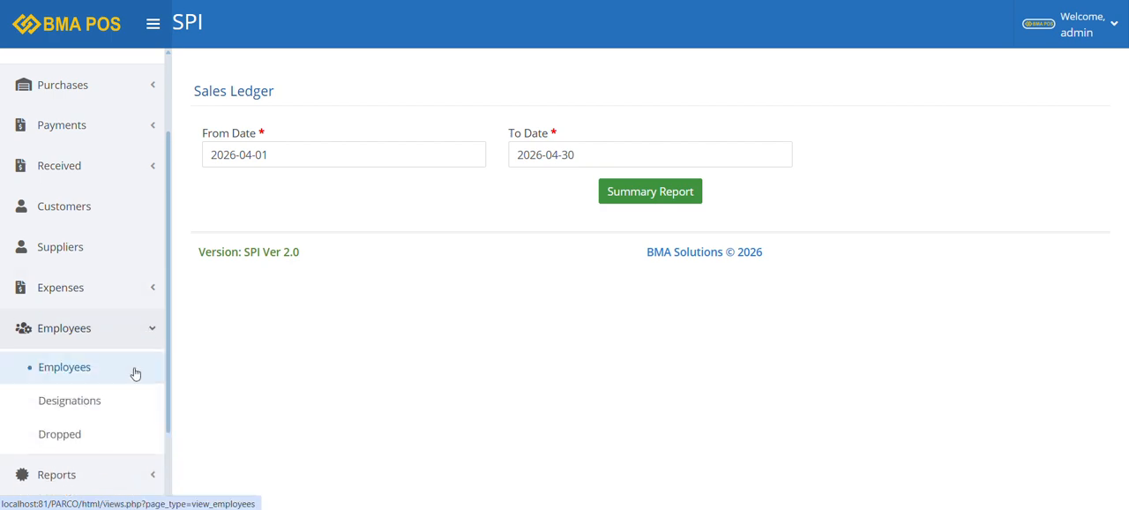
click(133, 375)
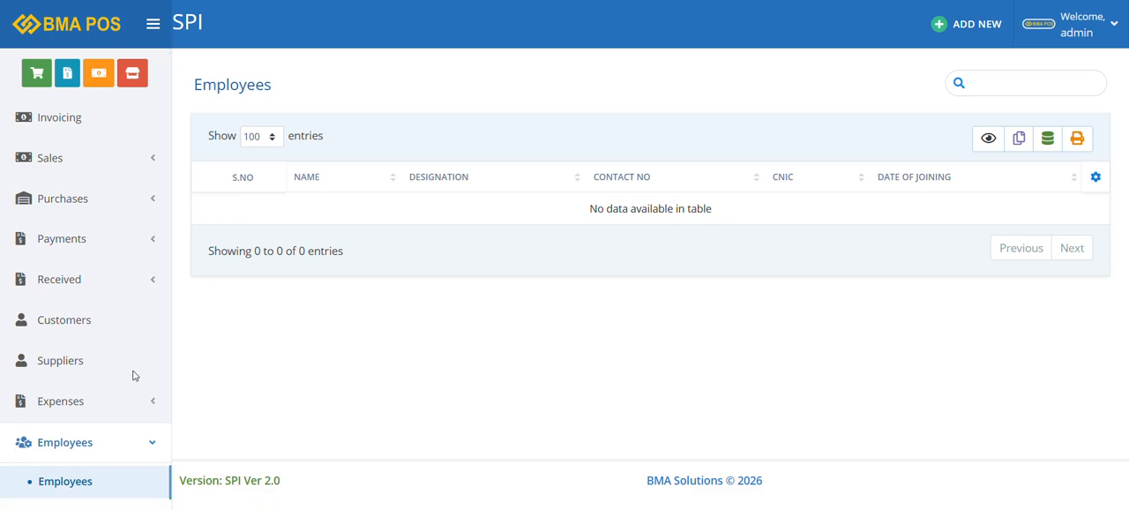
scroll(138, 403, down, 3)
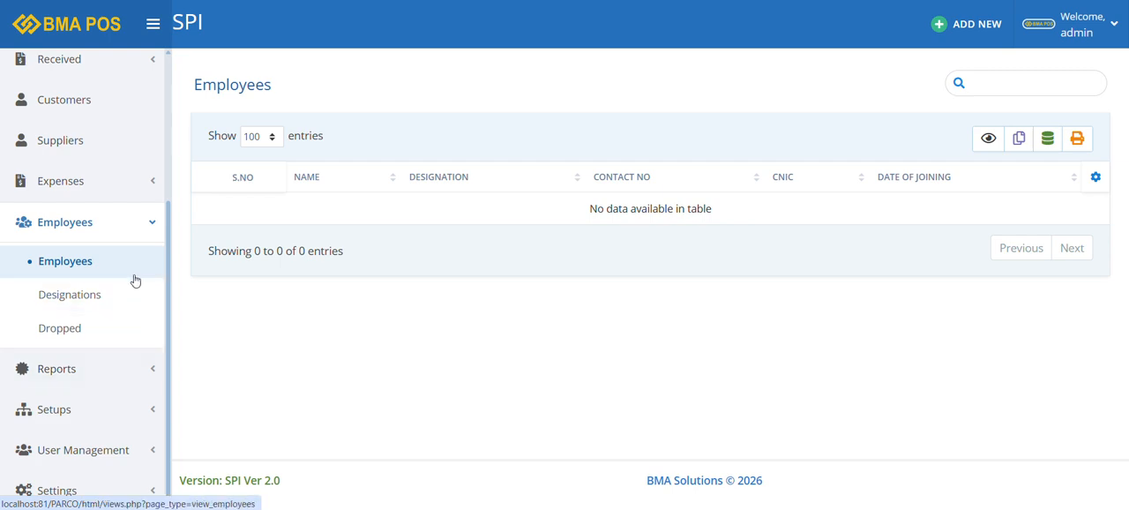
click(144, 226)
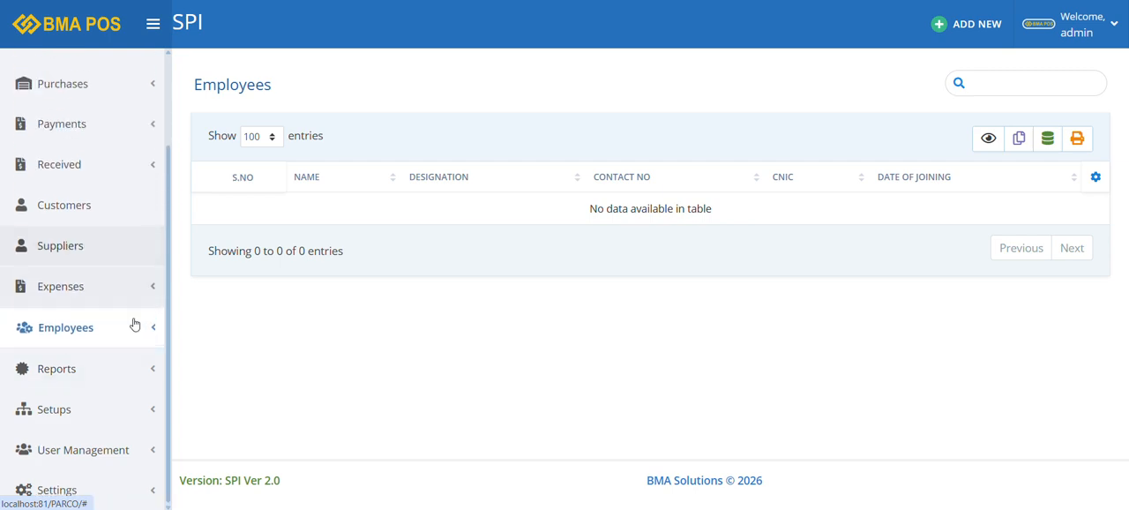
click(147, 451)
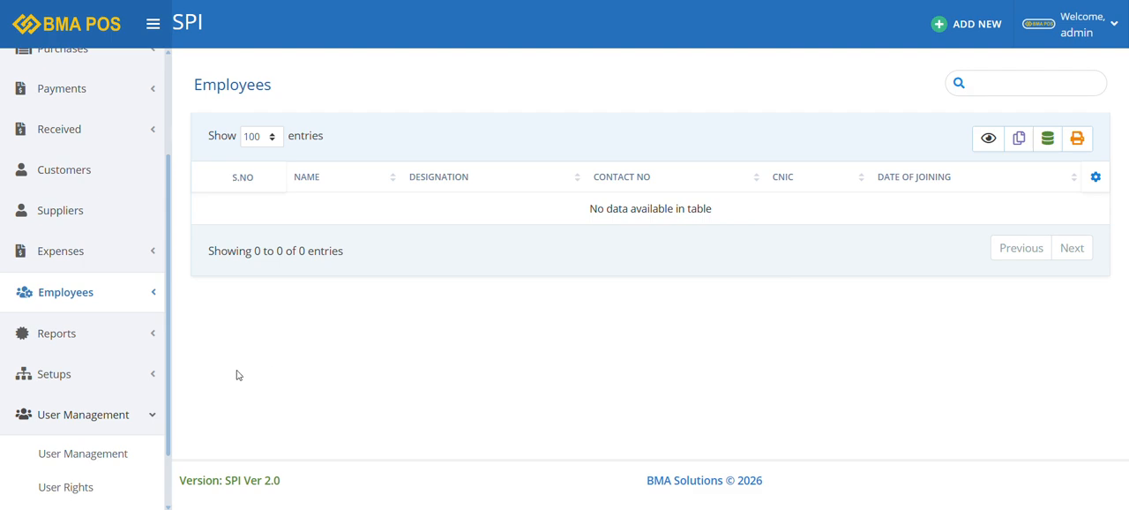
click(158, 427)
scroll(158, 430, up, 3)
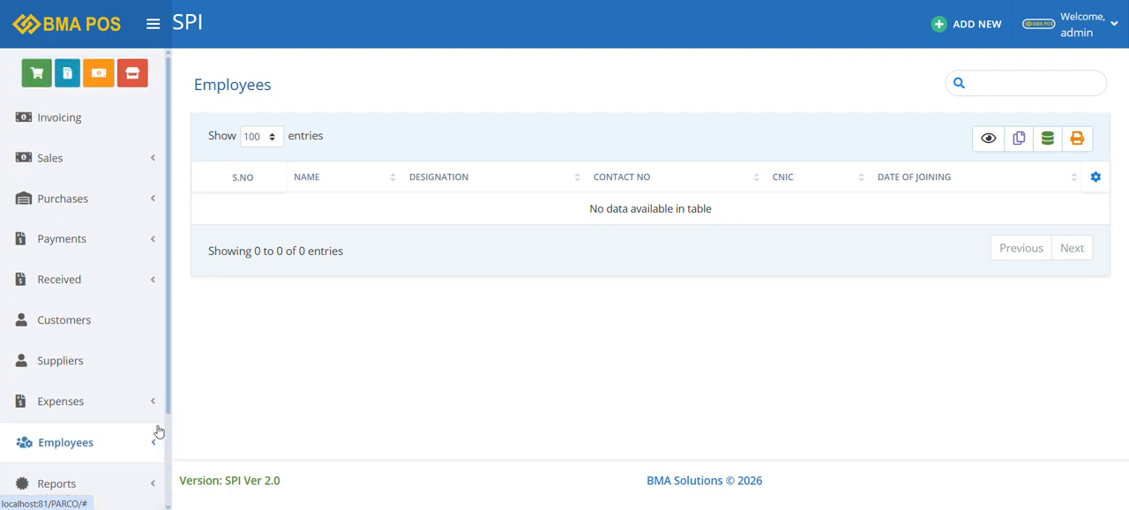